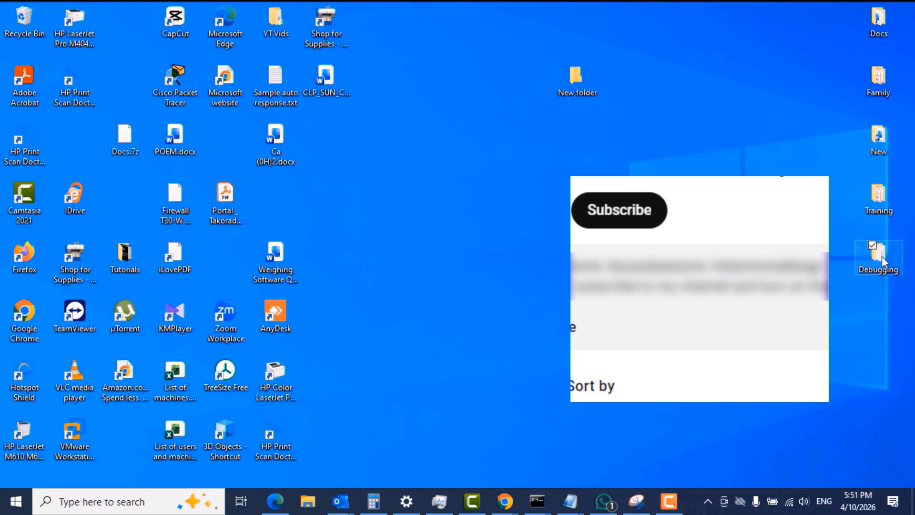
- Open the Debugging and Training folders on the desktop in turn, look over their files and close each one
double_click(881, 257)
drag(251, 274, 257, 157)
click(392, 22)
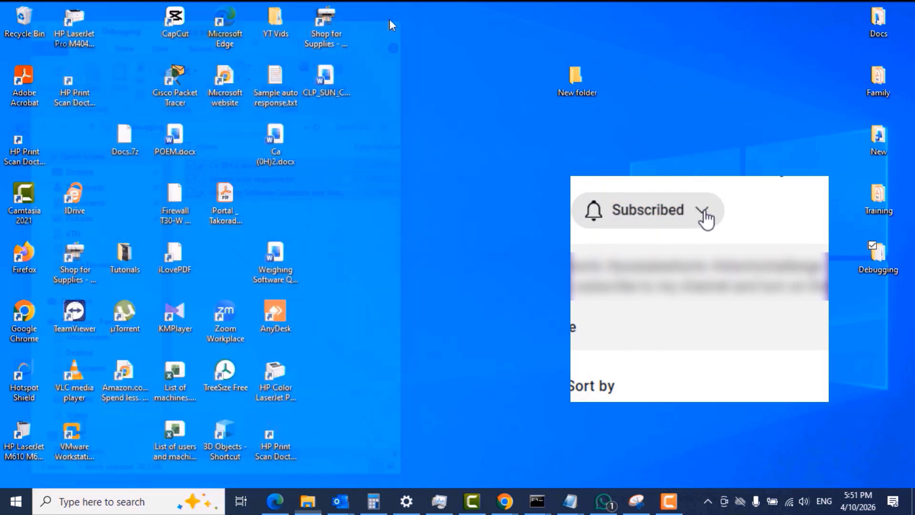
click(881, 201)
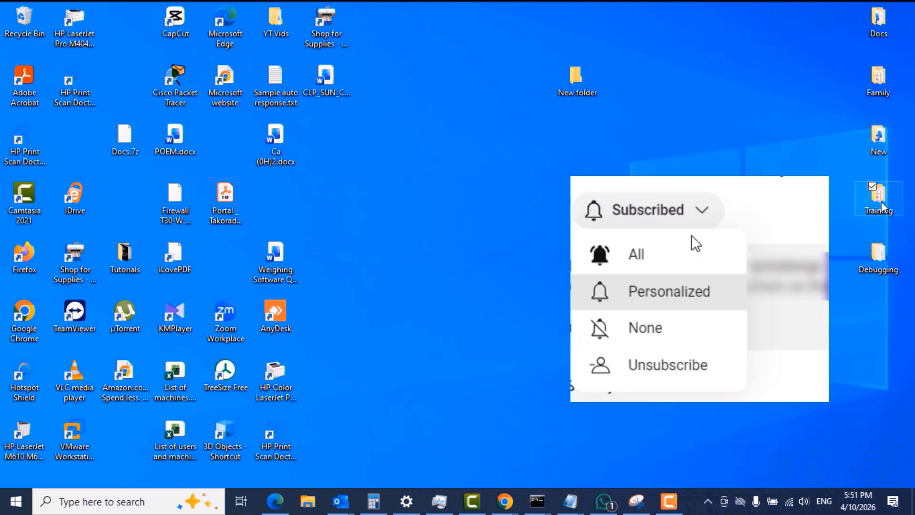
double_click(880, 200)
drag(219, 262, 231, 150)
click(393, 22)
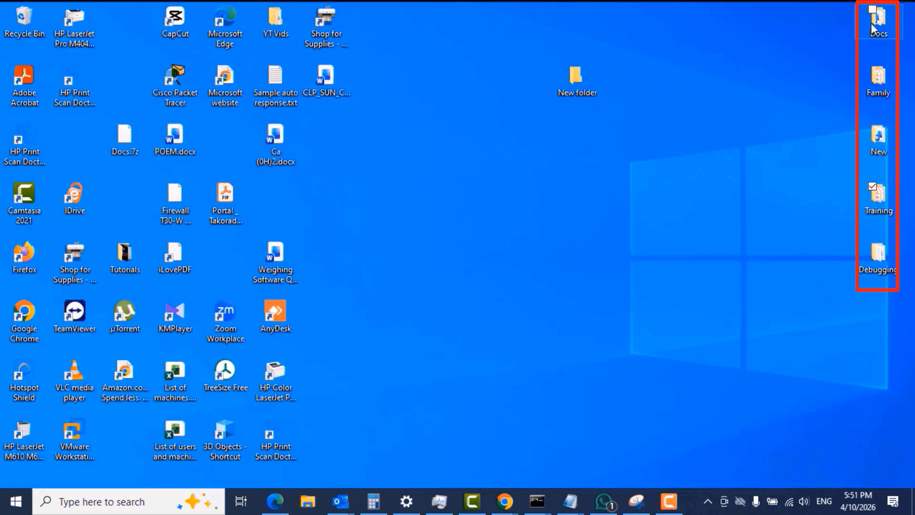
- Open the Docs folder on the desktop, look over its files, close it and return to the row of folders
click(871, 23)
double_click(866, 28)
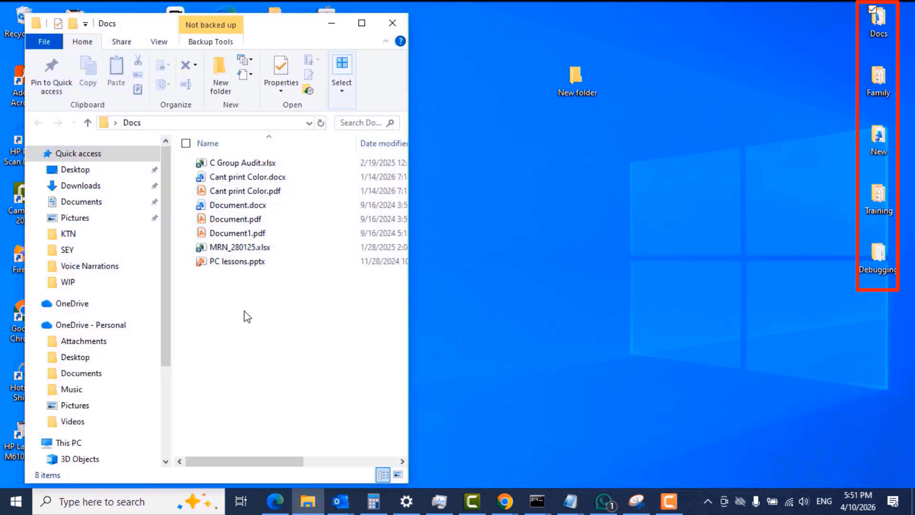
drag(245, 313, 245, 145)
click(392, 23)
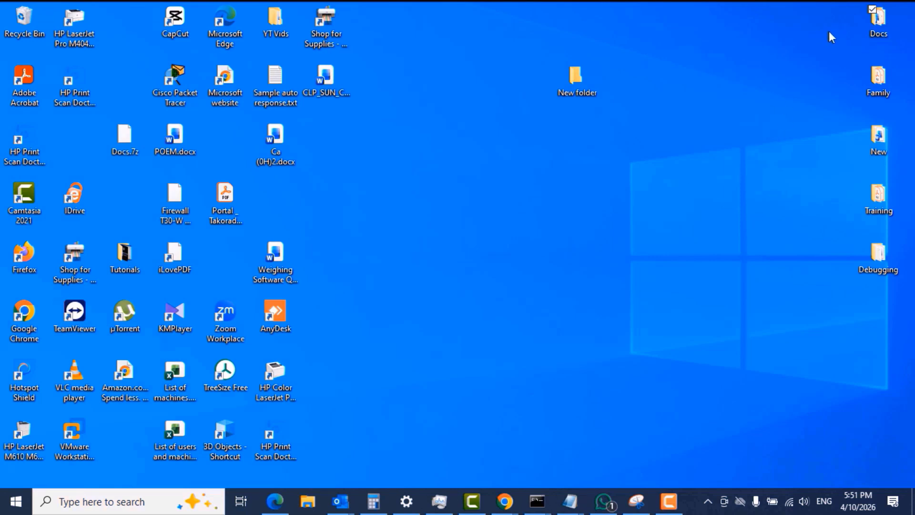
click(835, 16)
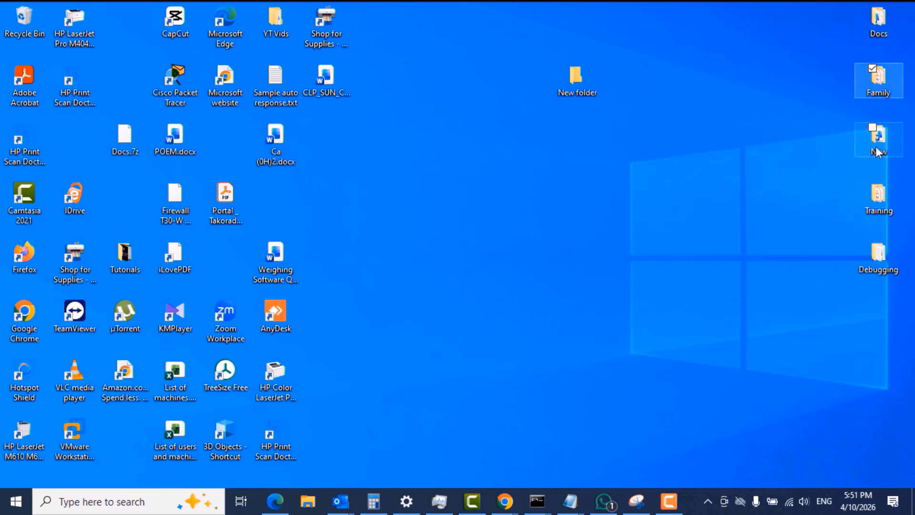
click(880, 196)
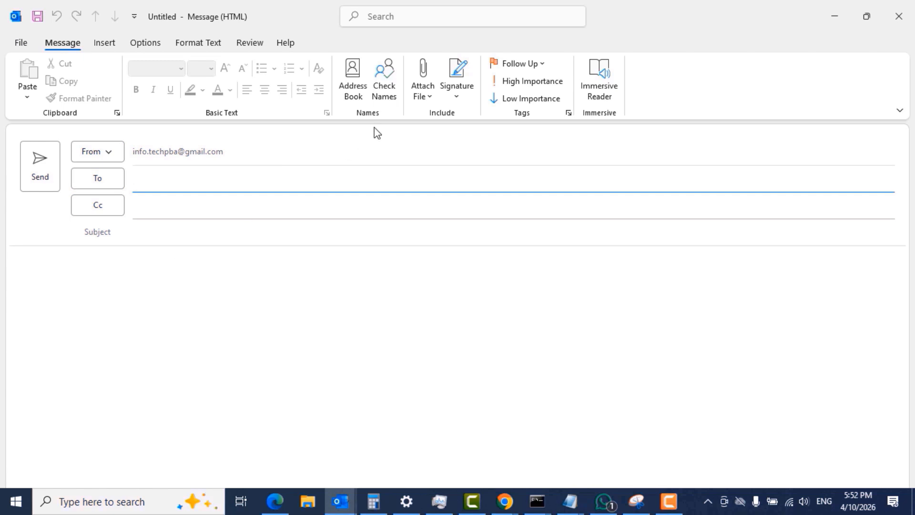
- Try to attach all four PDF files from the desktop's Training folder to the new email message
click(424, 96)
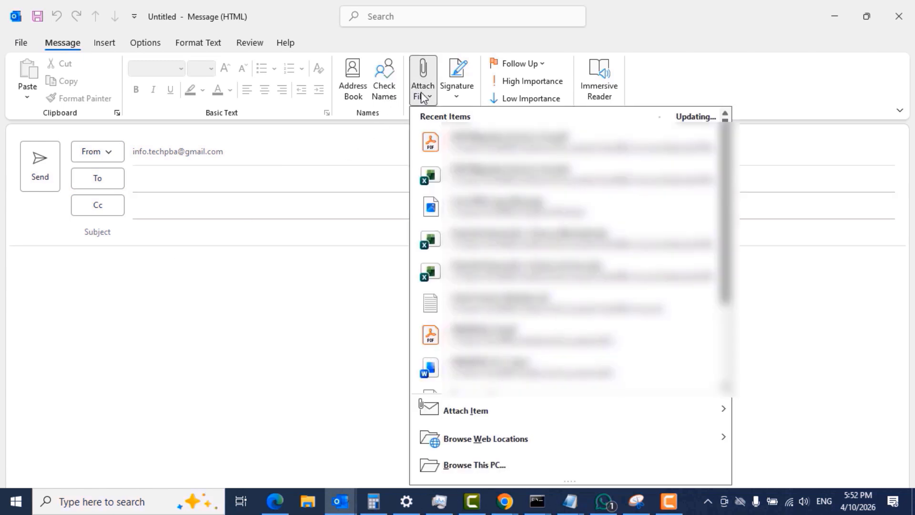
click(462, 465)
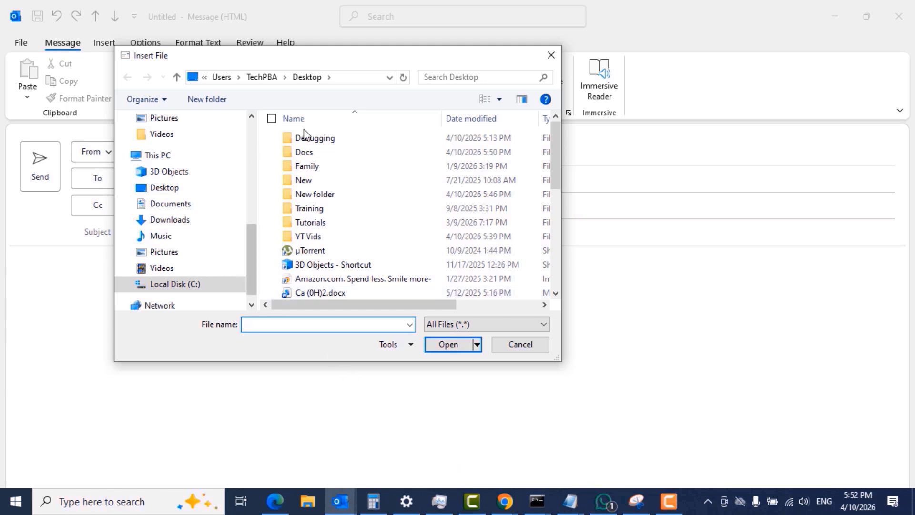
click(315, 222)
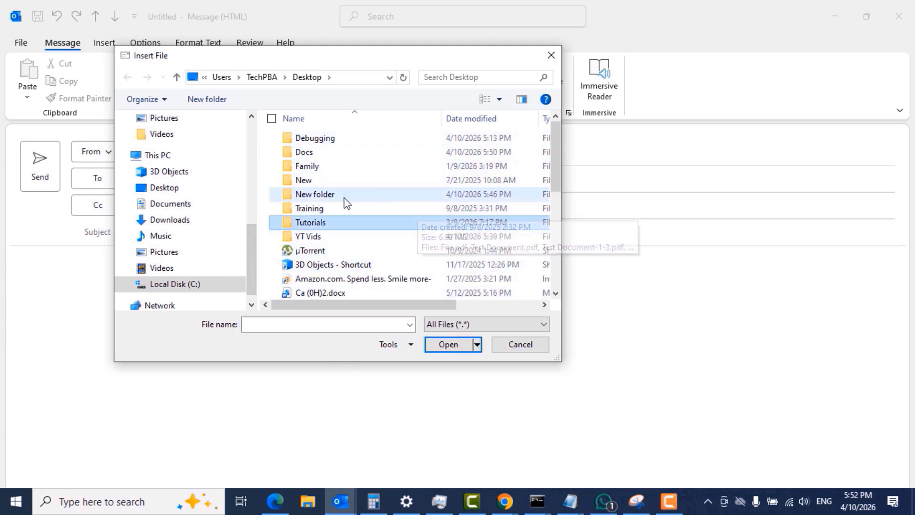
click(320, 210)
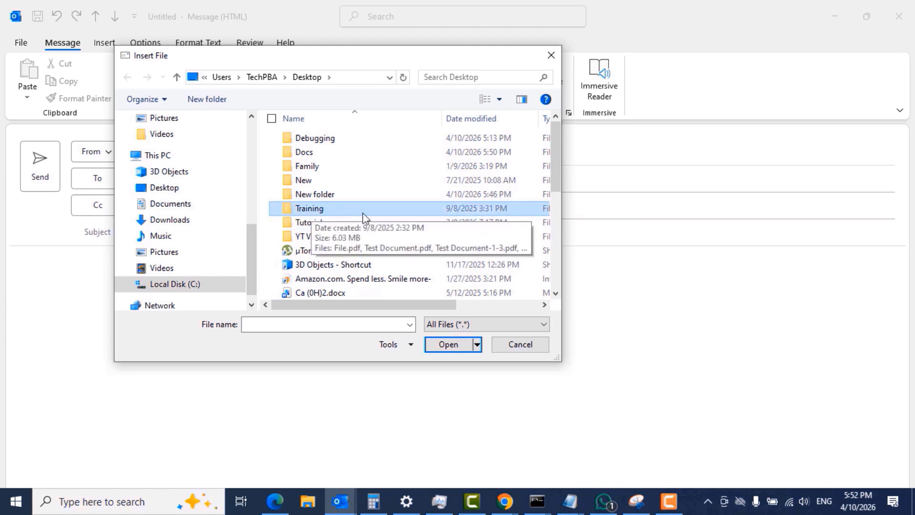
click(450, 345)
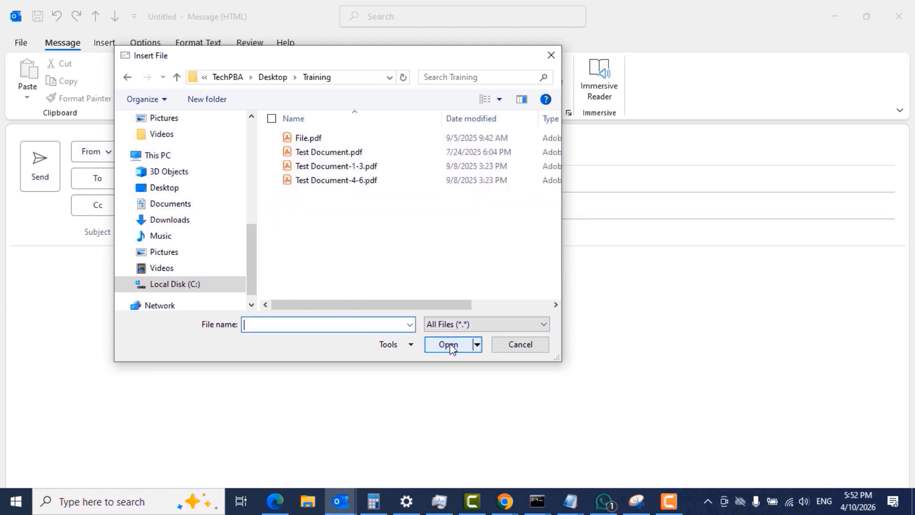
drag(320, 210, 315, 139)
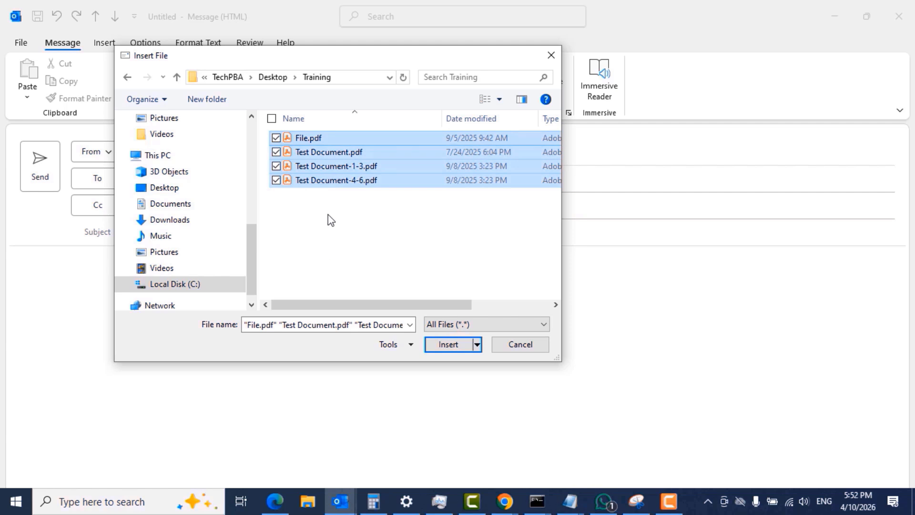
click(521, 344)
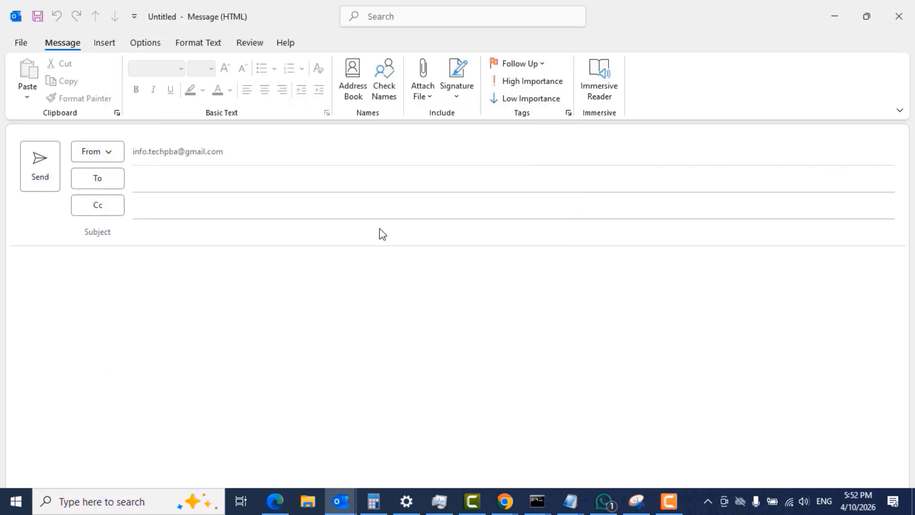
- Browse this PC for attachments again and select all three files in the desktop's Debugging folder
click(424, 95)
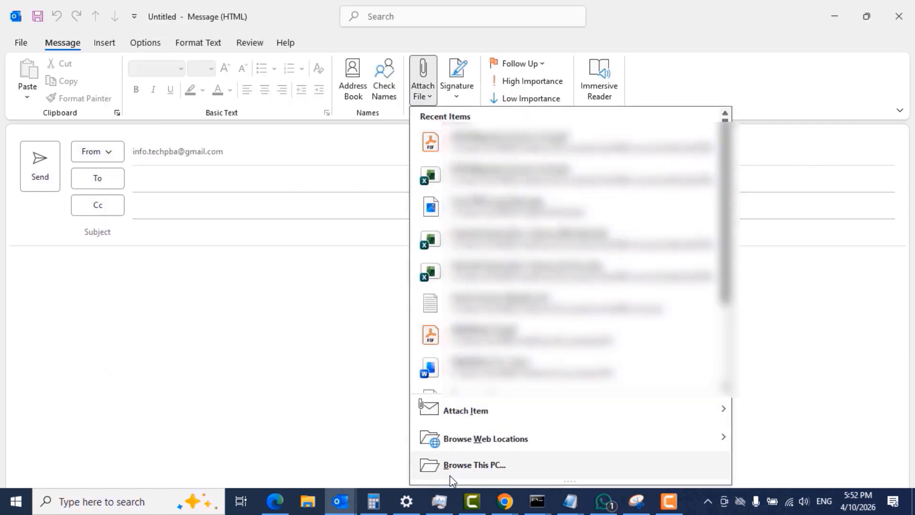
click(476, 468)
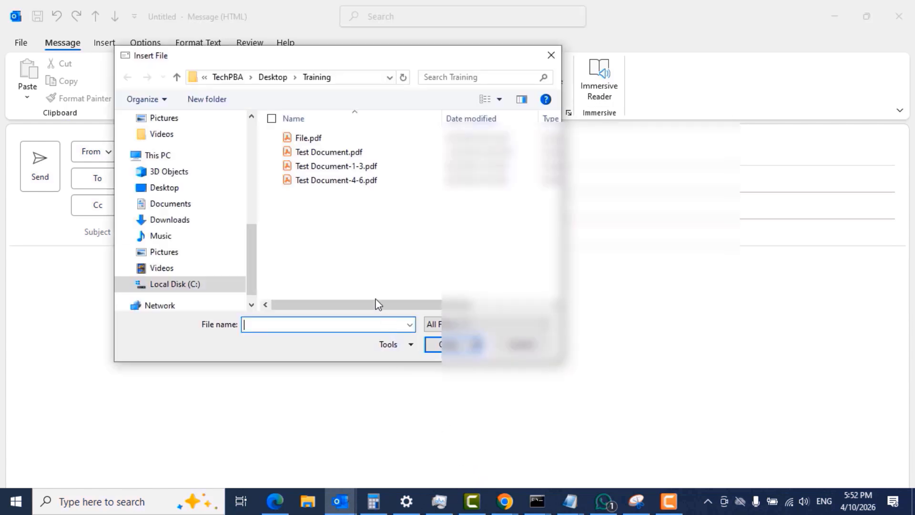
click(275, 77)
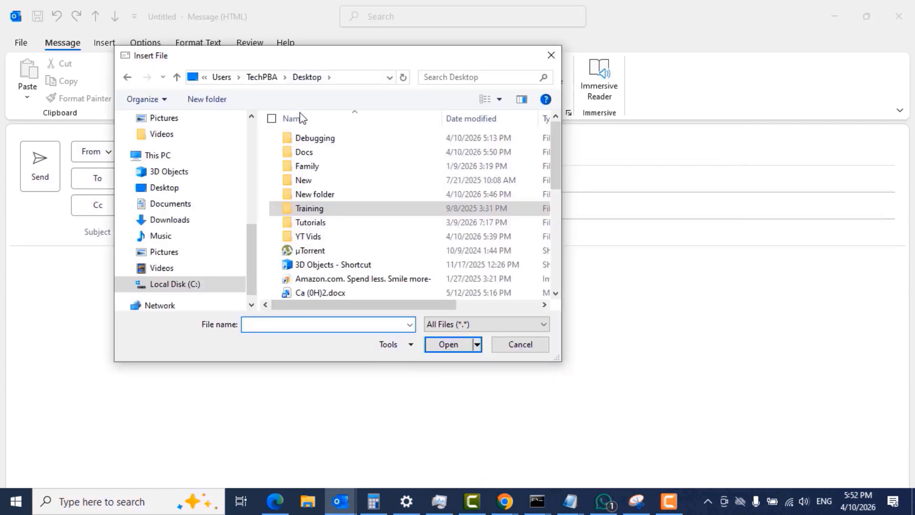
click(315, 142)
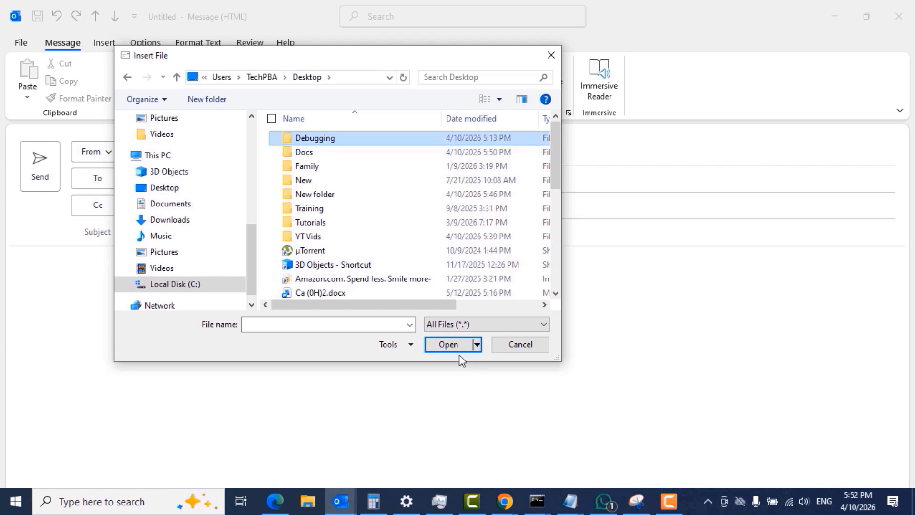
click(450, 346)
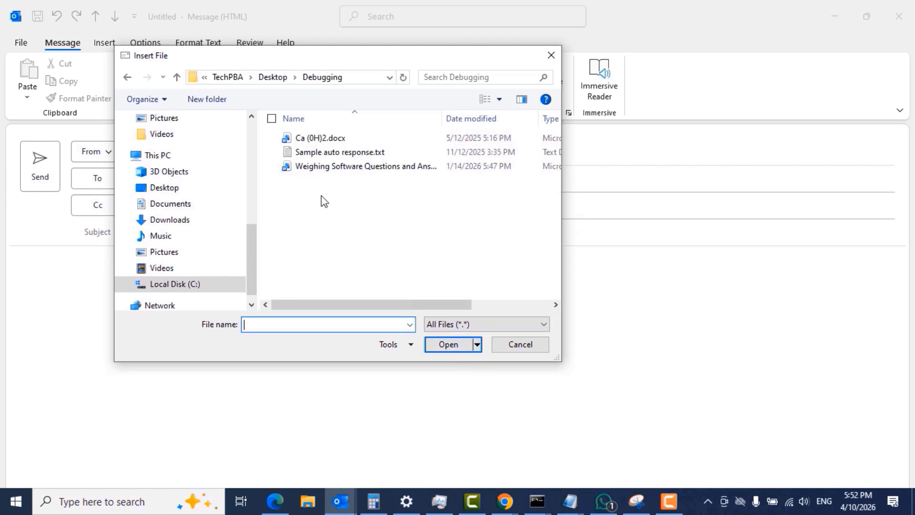
drag(321, 195, 319, 137)
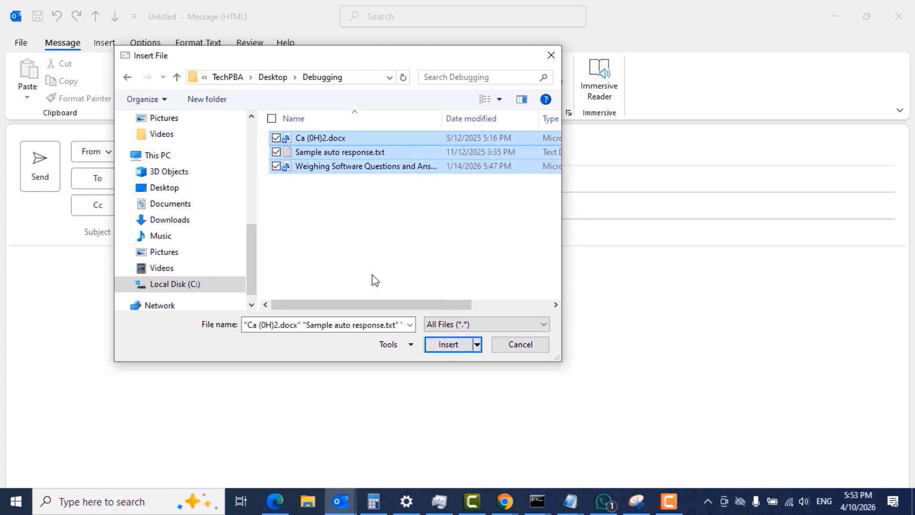
- Return to the desktop's folder listing for more attachments, and look through the files attached to the "Send files" message
click(279, 78)
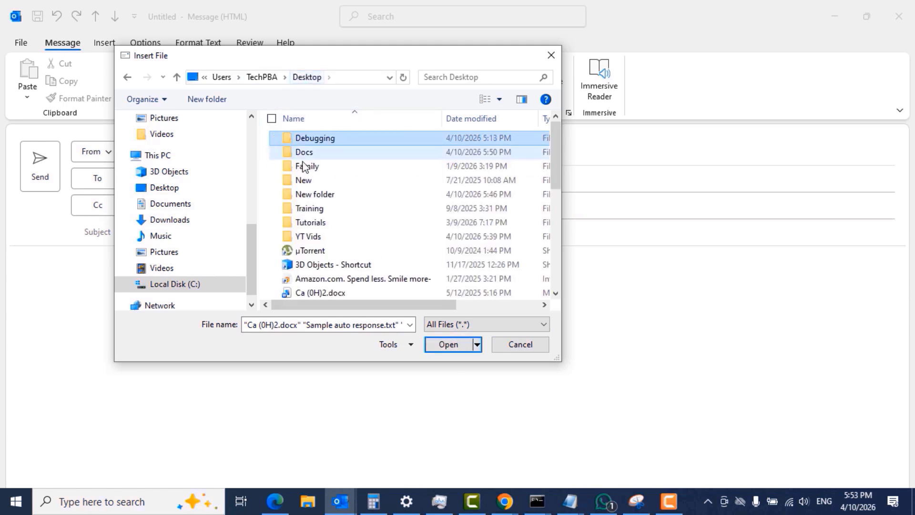
click(309, 208)
click(263, 193)
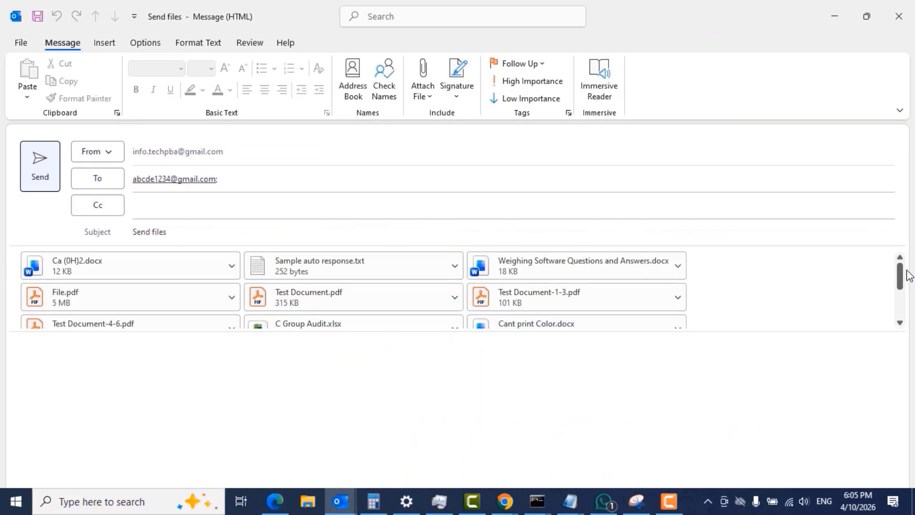
mouse_move(901, 271)
mouse_down()
mouse_move(903, 309)
mouse_move(901, 268)
mouse_up()
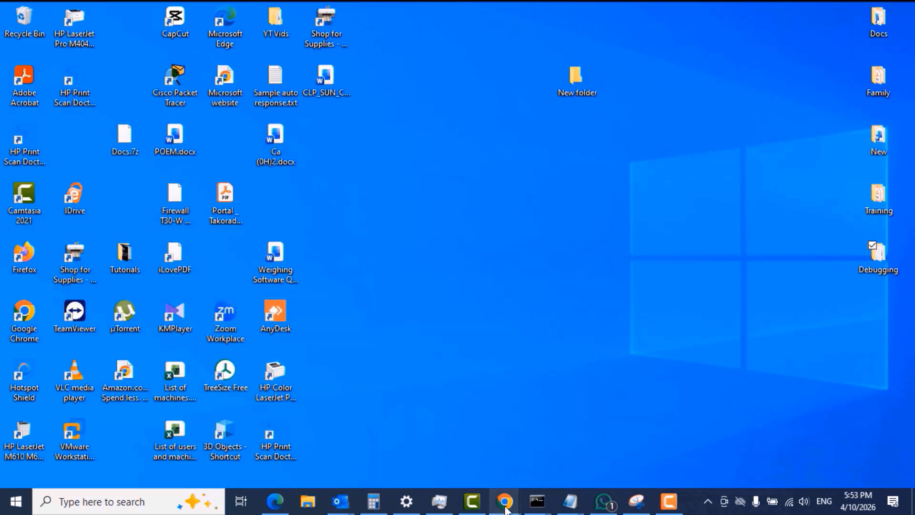
- Switch to Google Chrome, search the web for "download 7 zip" and open the download page on 7-zip.org
mouse_move(505, 500)
click(523, 435)
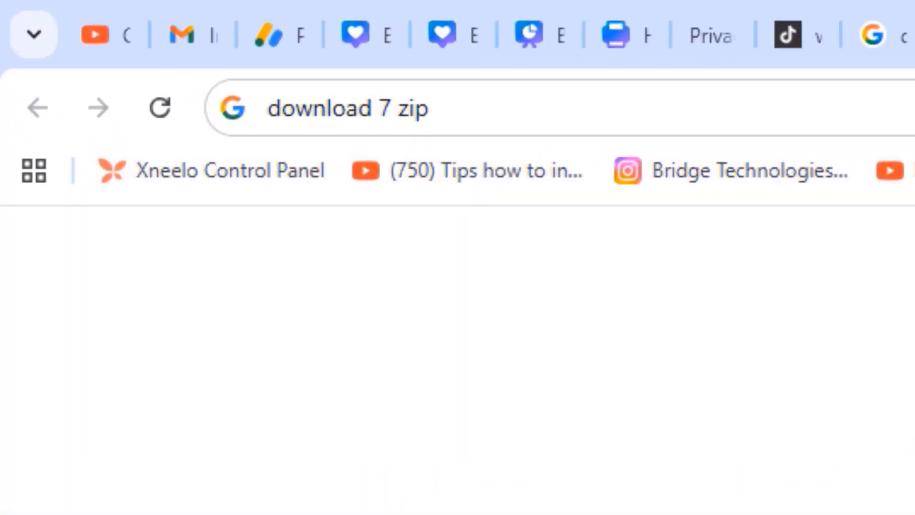
click(466, 111)
click(476, 111)
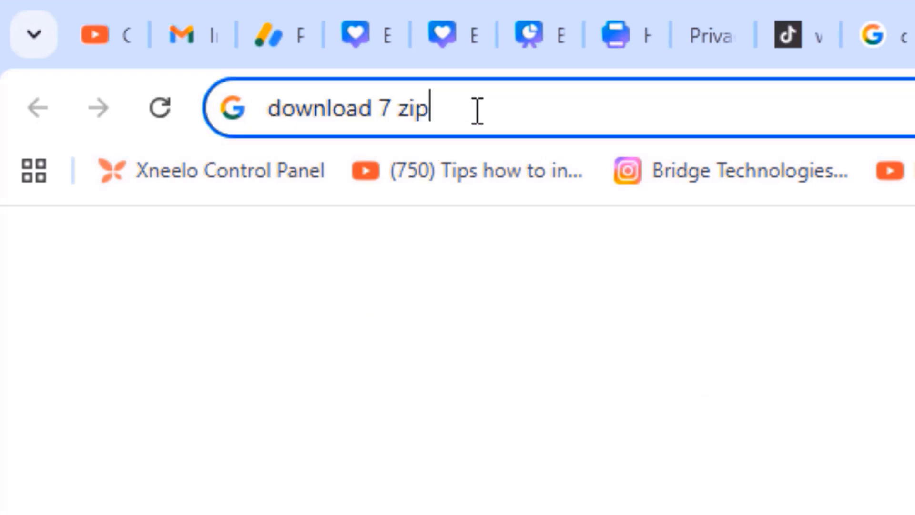
drag(476, 111, 245, 110)
click(466, 109)
key(Return)
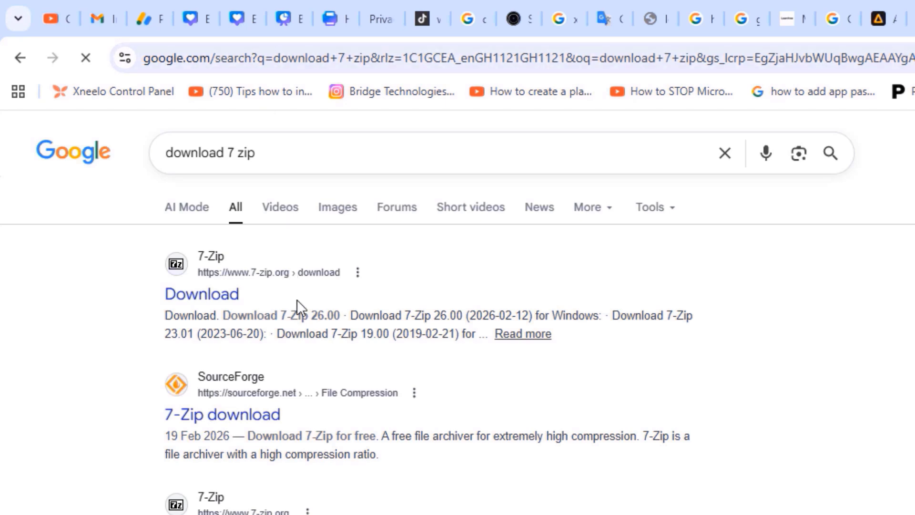
click(199, 299)
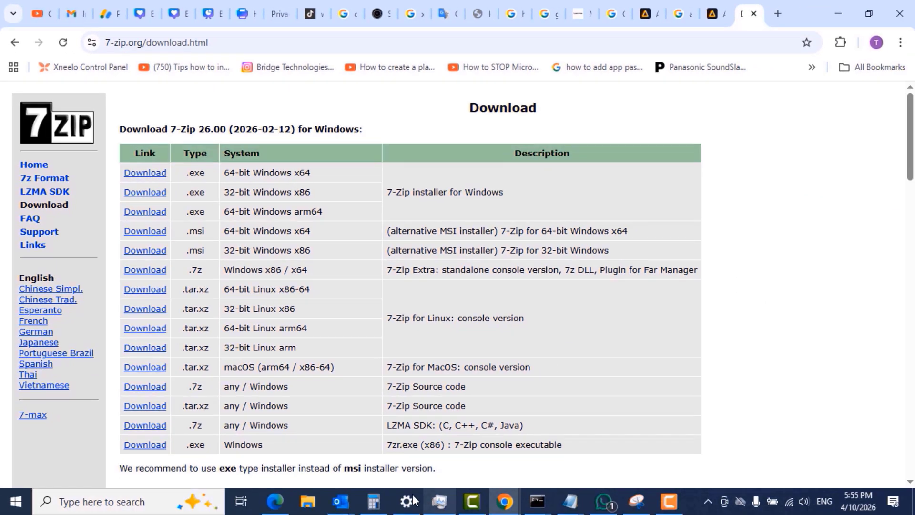
- Open This PC's properties from File Explorer, examine the system type in the device specifications, and return to the 7-Zip download page
click(308, 502)
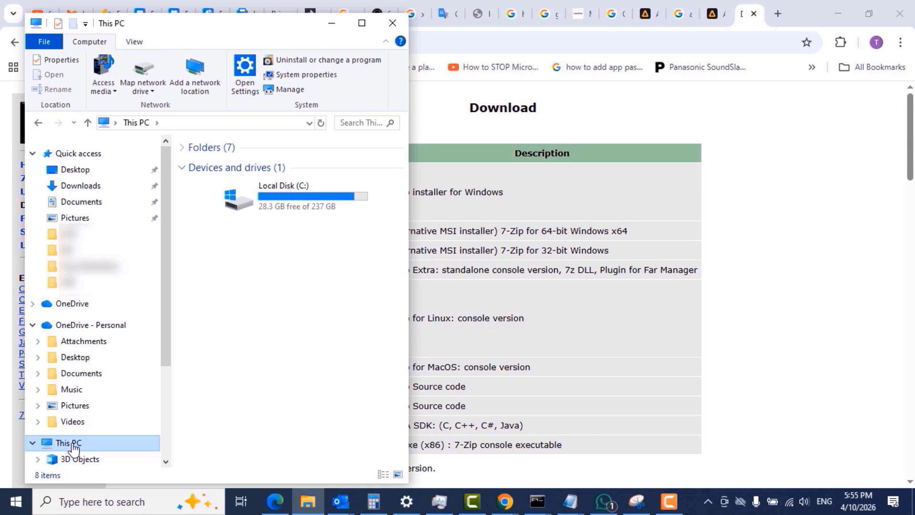
right_click(71, 443)
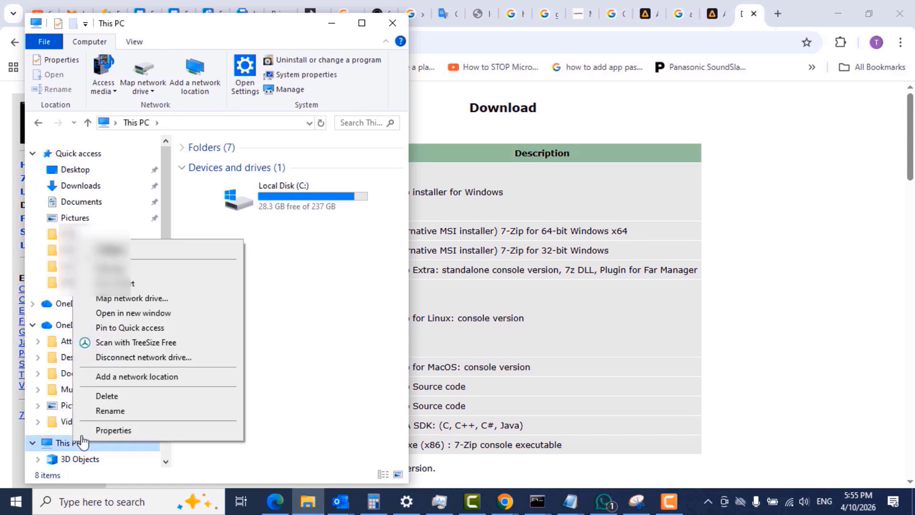
click(138, 431)
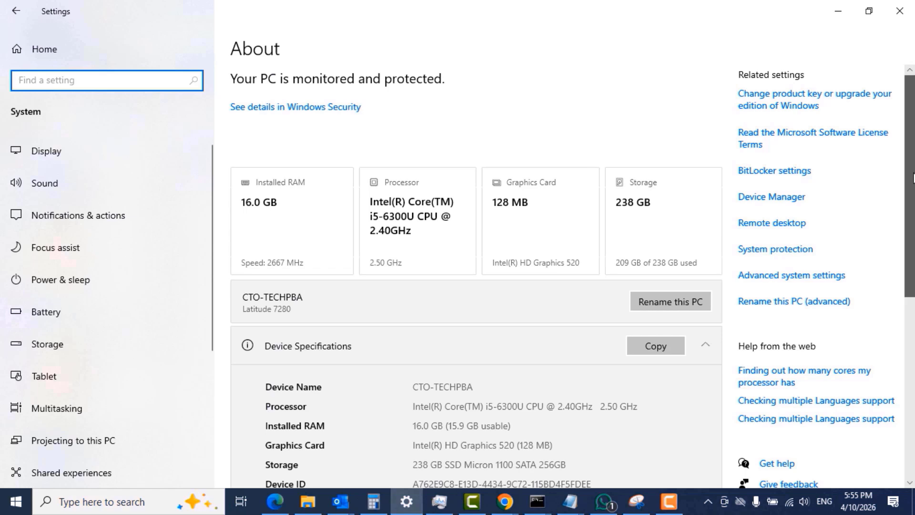
scroll(913, 240, down, 3)
scroll(913, 241, down, 2)
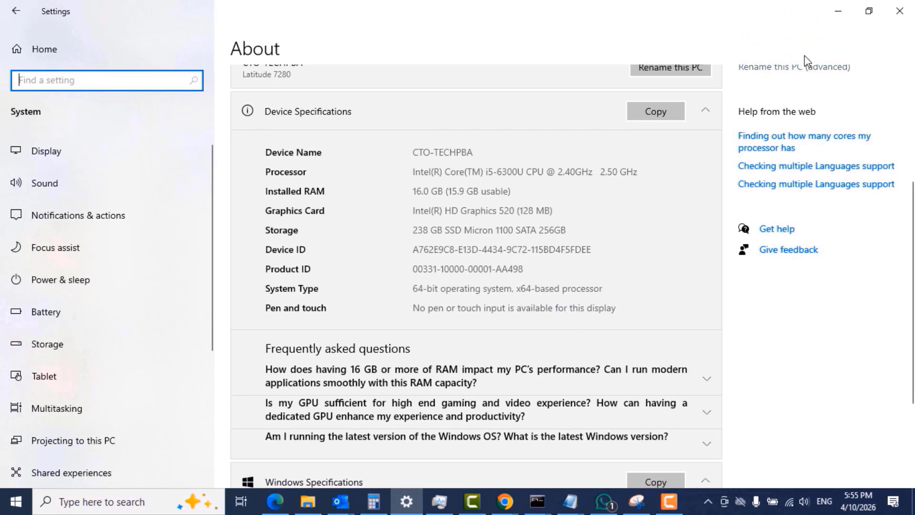
click(838, 10)
click(796, 107)
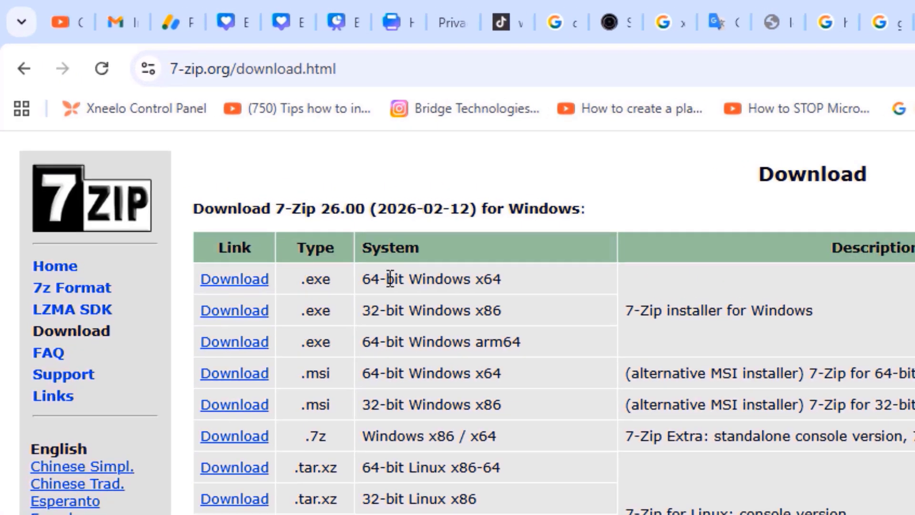
- Download the .exe installer of 7-Zip 26.00 for 64-bit Windows x64 and launch the downloaded file
click(243, 287)
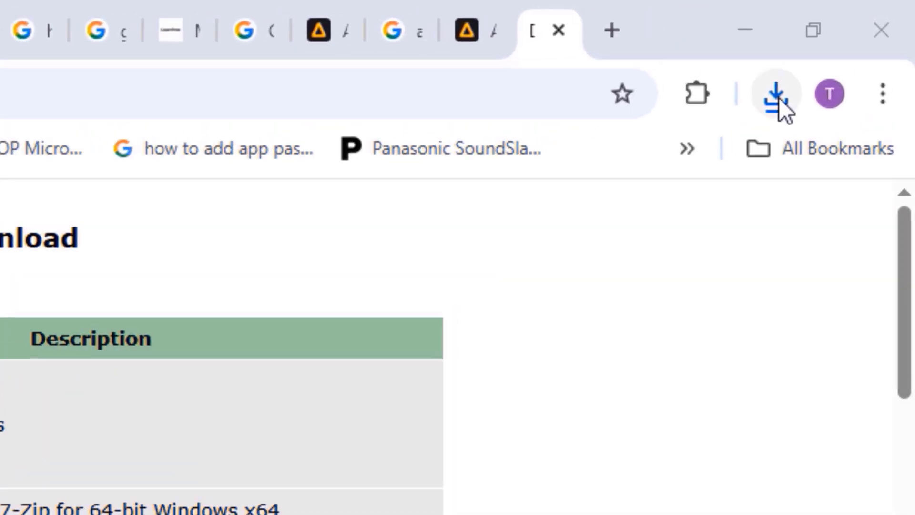
click(775, 96)
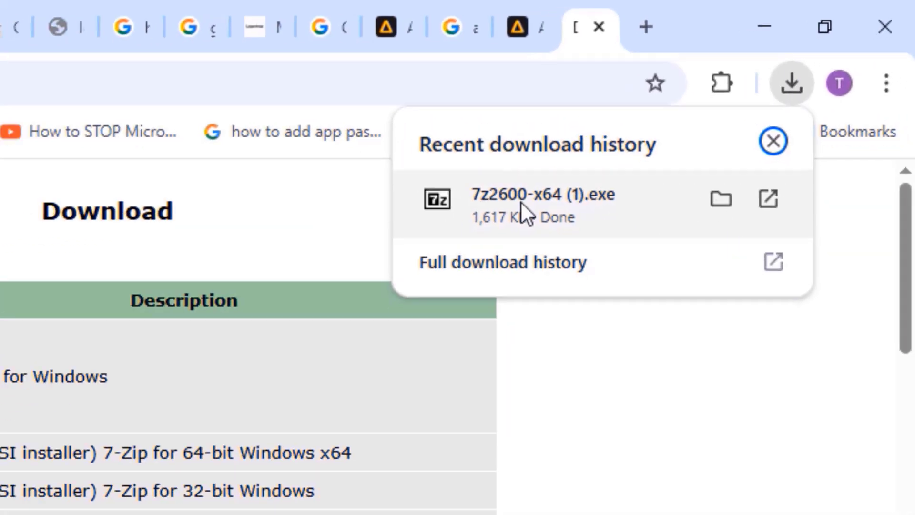
click(465, 232)
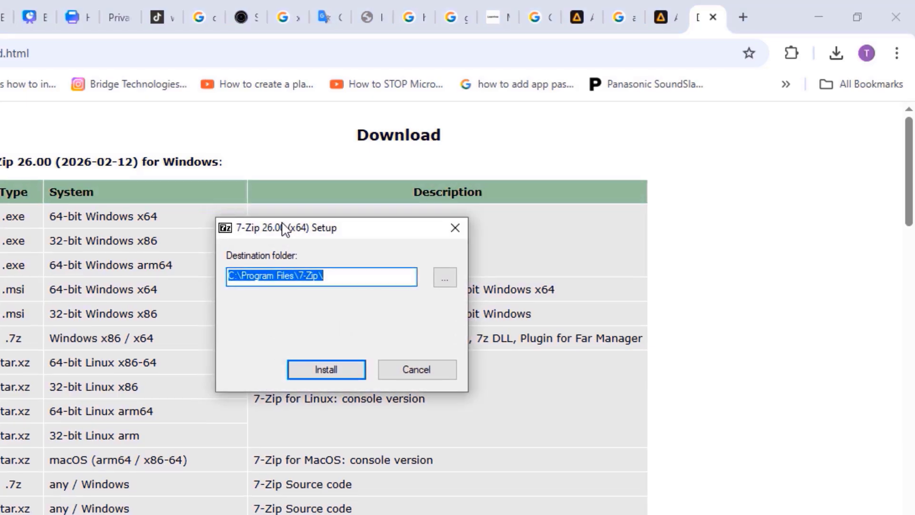
- Install 7-Zip 26.00 (x64) to C:\Program Files\7-Zip\, close the setup and return to the desktop
click(243, 427)
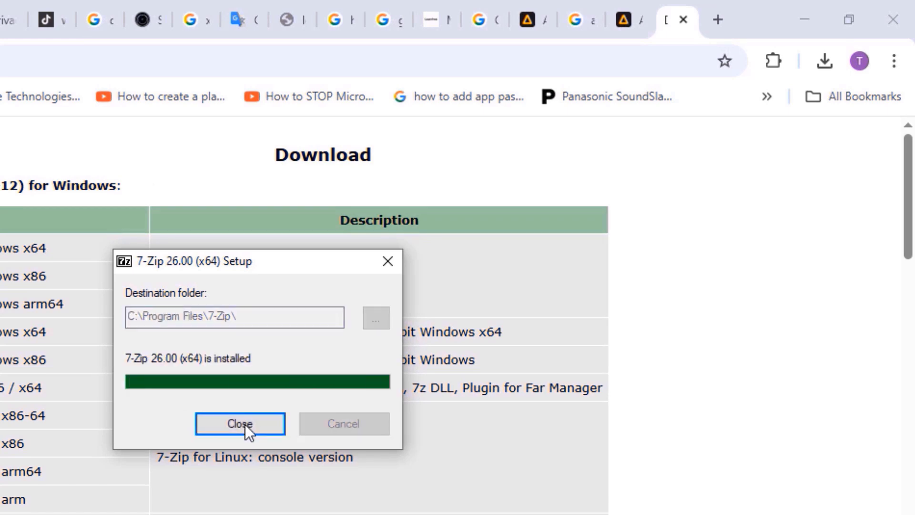
click(245, 424)
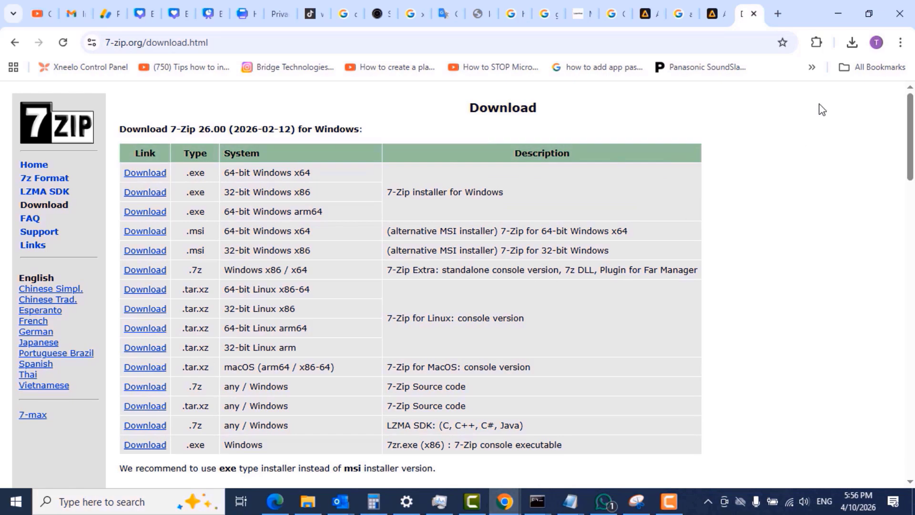
click(839, 11)
- Create a new folder named "Files" on the desktop
drag(871, 306, 856, 8)
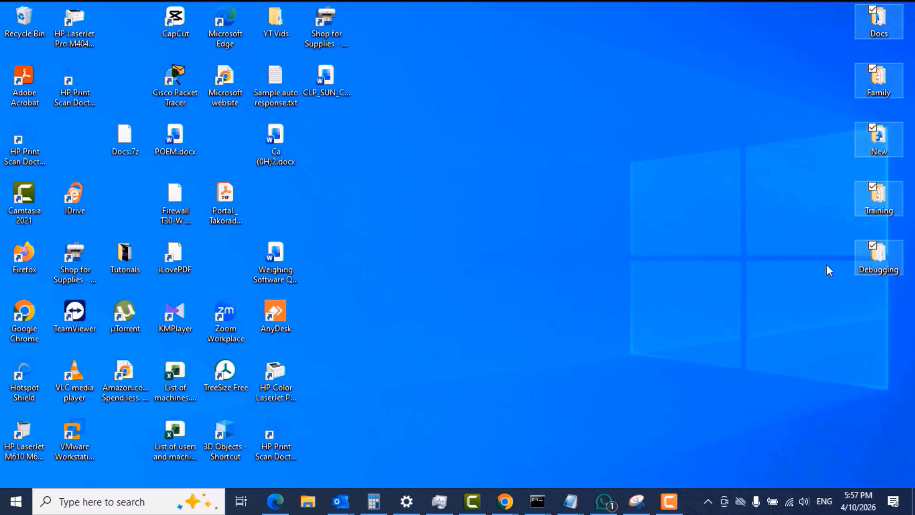
click(512, 134)
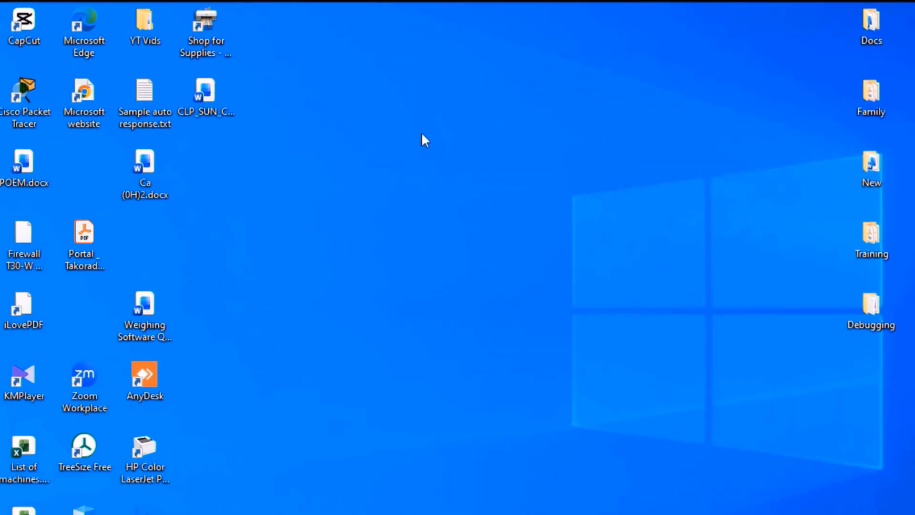
right_click(526, 105)
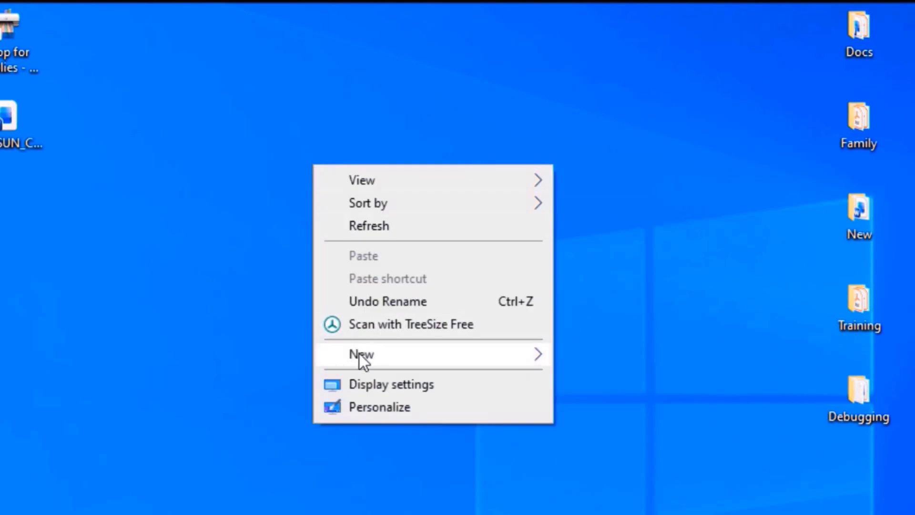
mouse_move(436, 360)
click(631, 356)
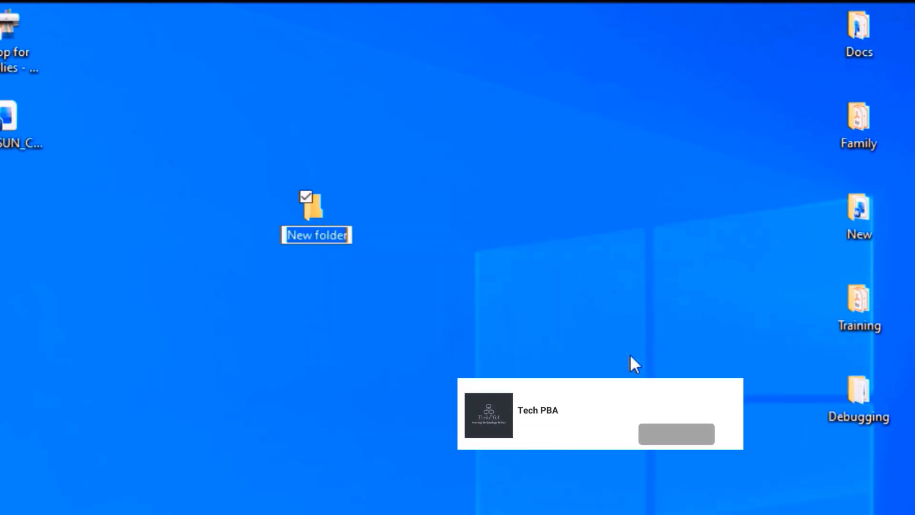
text(Files)
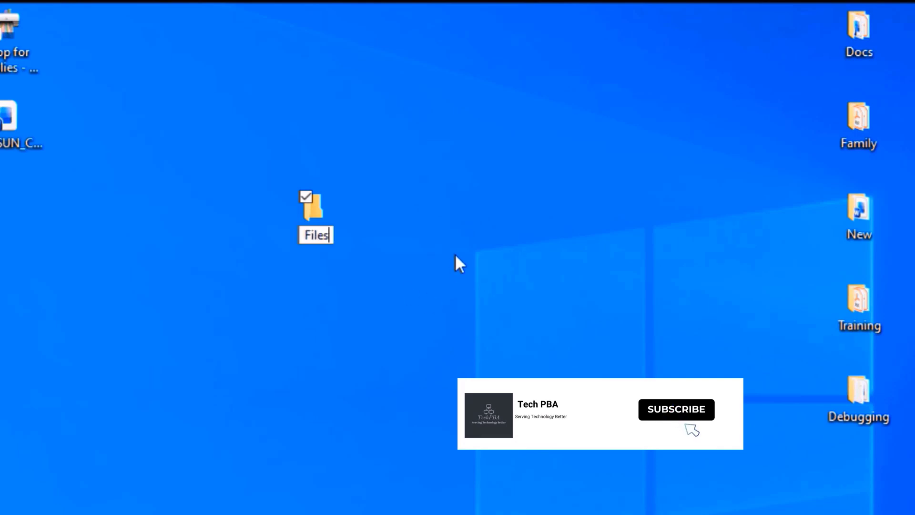
key(Return)
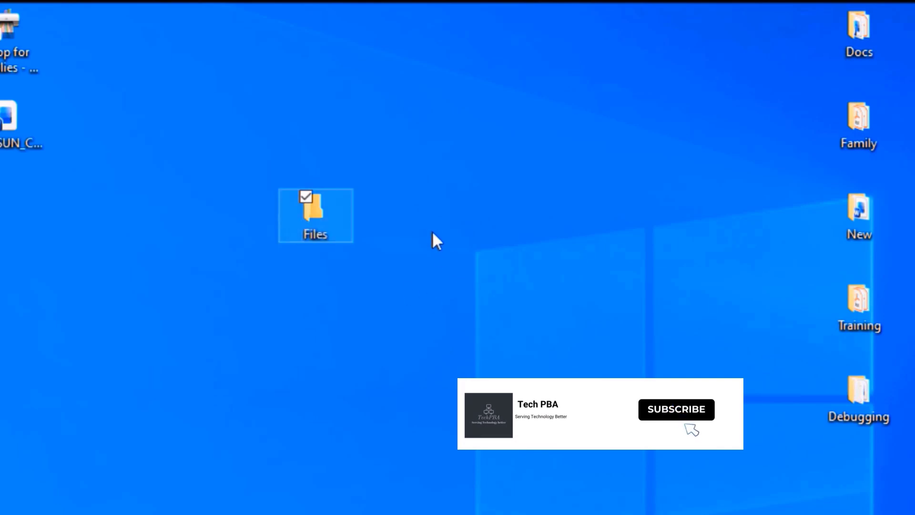
- Move the Docs, Family, New, Training and Debugging folders from the desktop into the Files folder, and check its contents
drag(868, 476, 873, 117)
drag(876, 55, 873, 32)
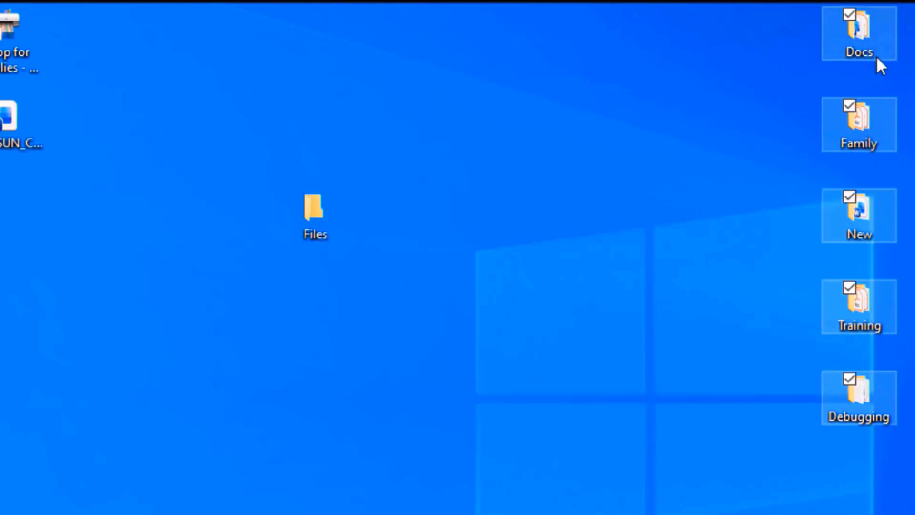
right_click(857, 126)
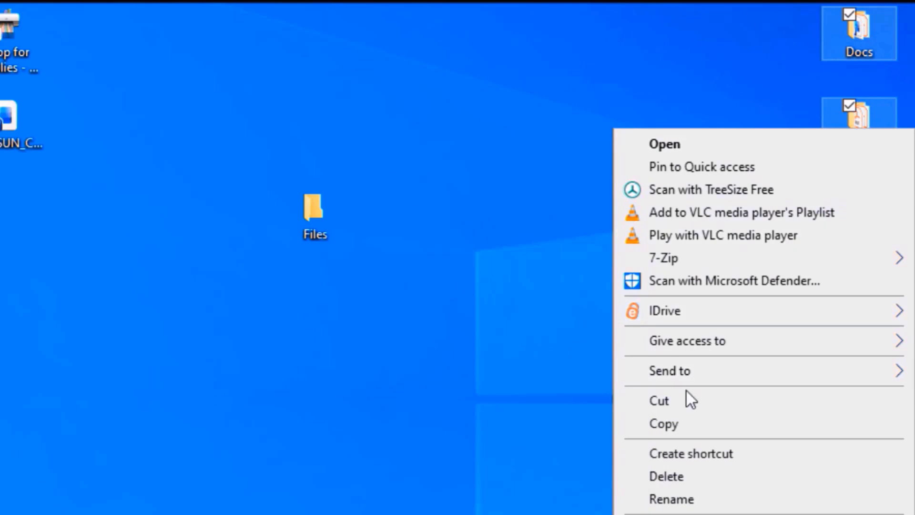
click(679, 402)
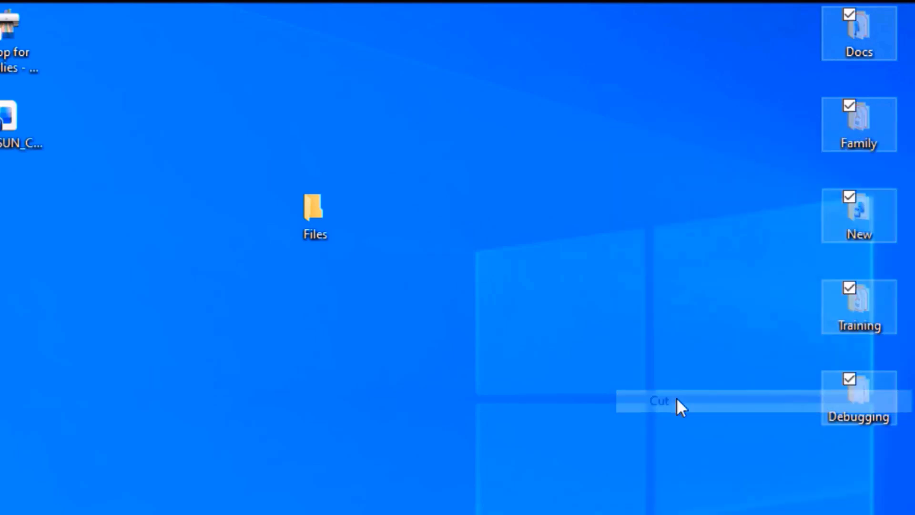
click(316, 219)
right_click(317, 216)
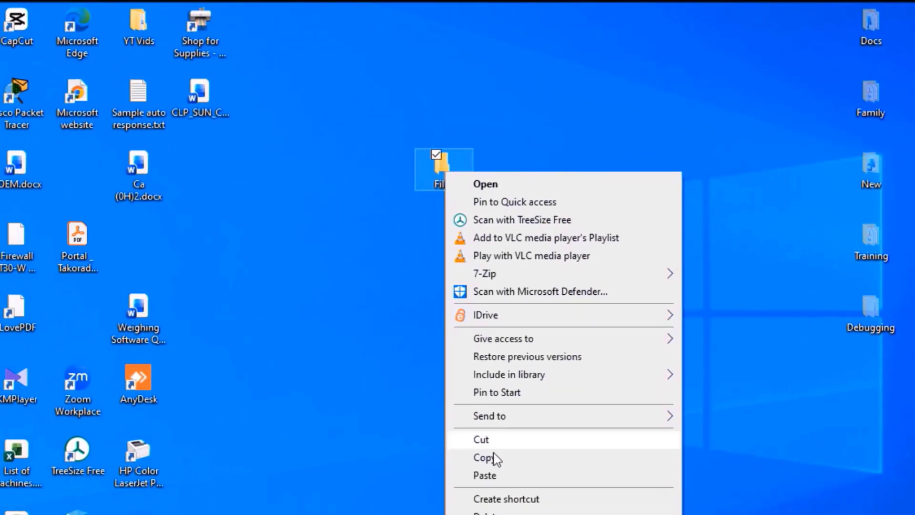
click(486, 476)
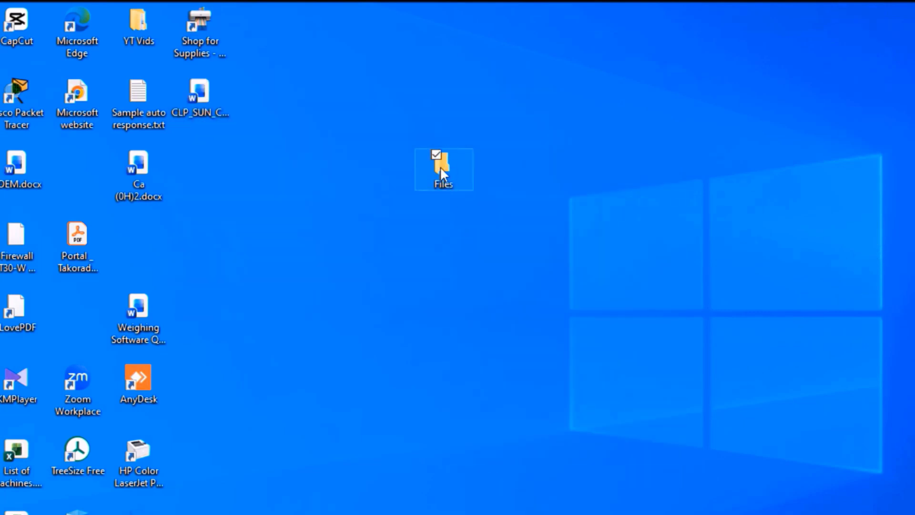
double_click(441, 167)
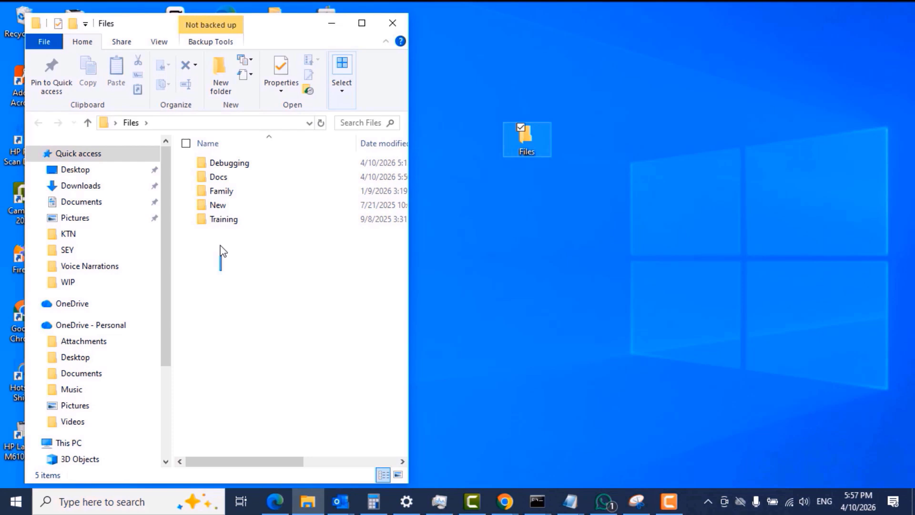
drag(221, 252, 237, 154)
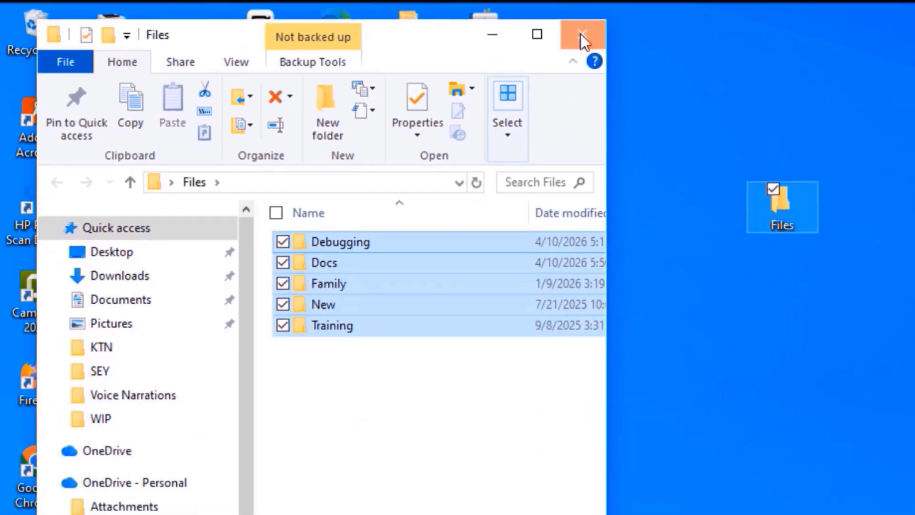
click(697, 41)
click(652, 152)
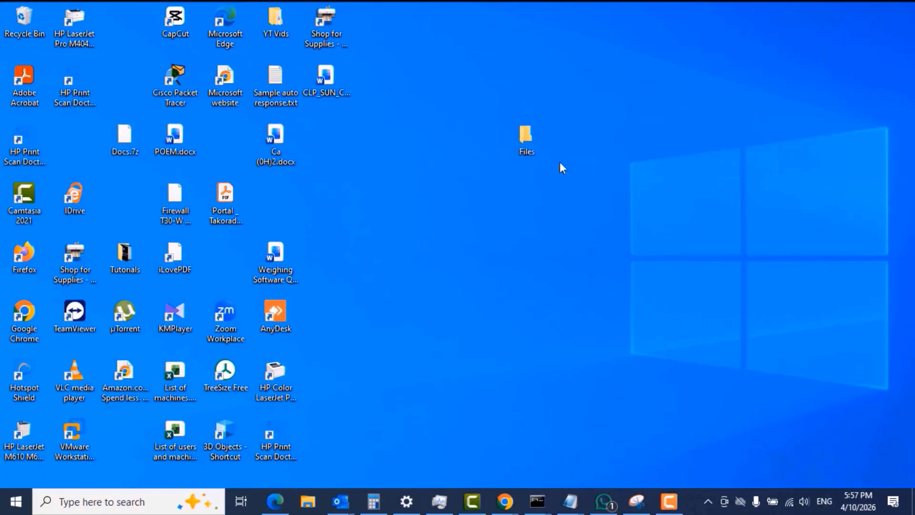
- Start adding the Files folder to a 7-Zip archive, try the zip format and set the archive format to 7z
right_click(526, 136)
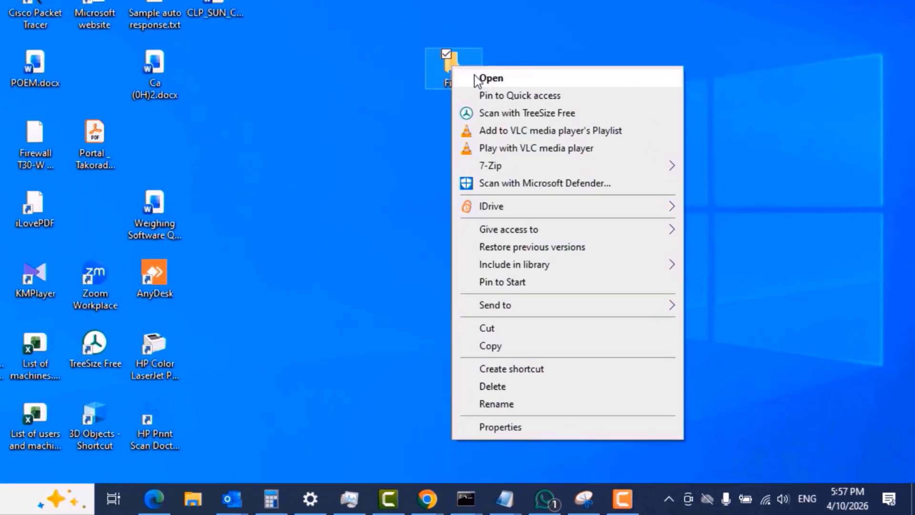
mouse_move(479, 135)
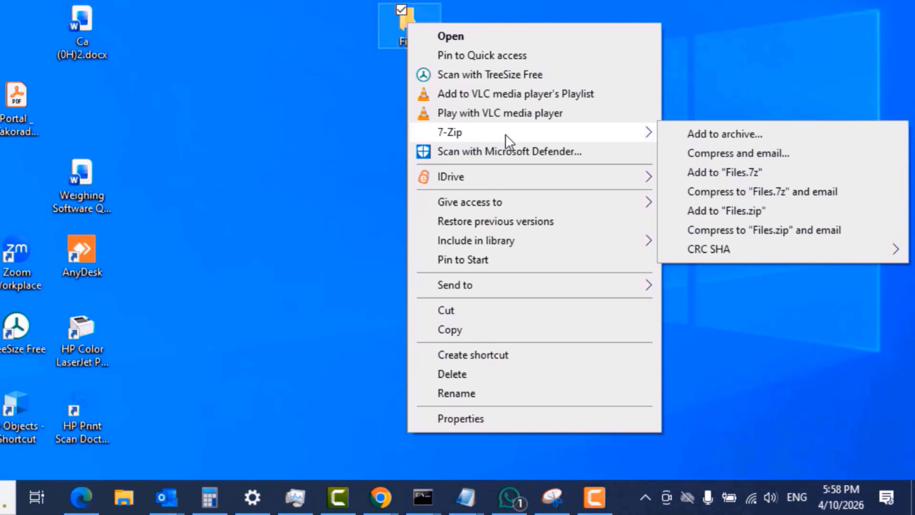
click(737, 132)
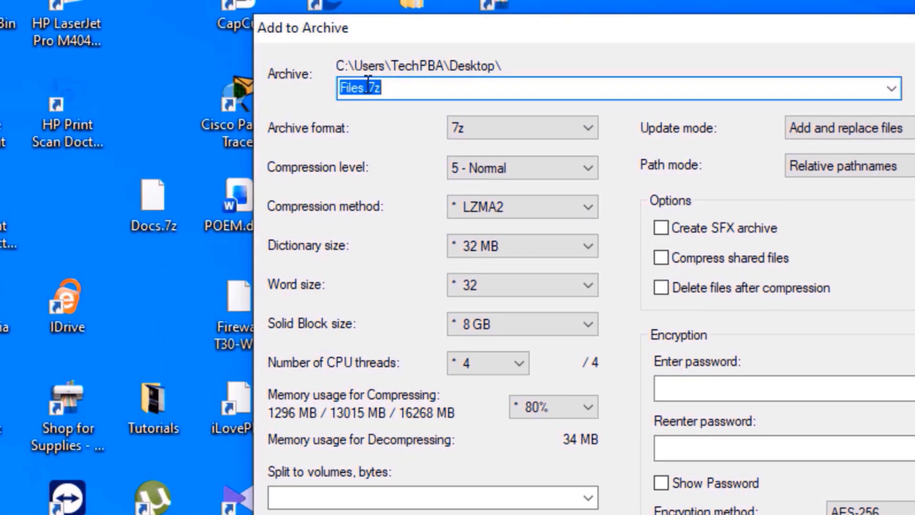
click(565, 130)
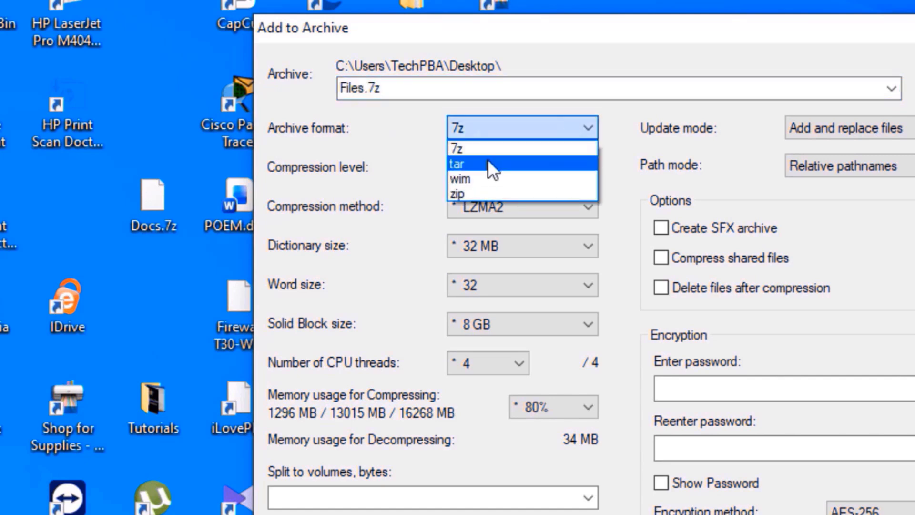
click(468, 195)
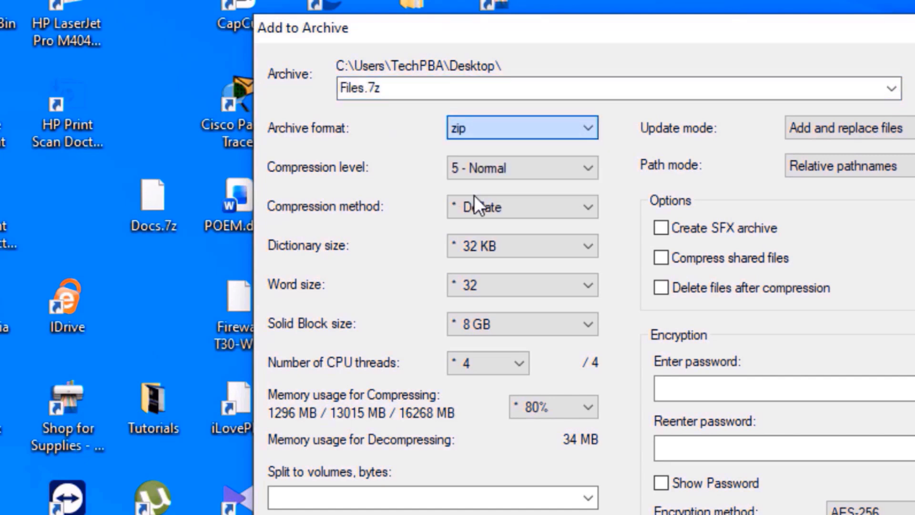
click(583, 130)
click(471, 148)
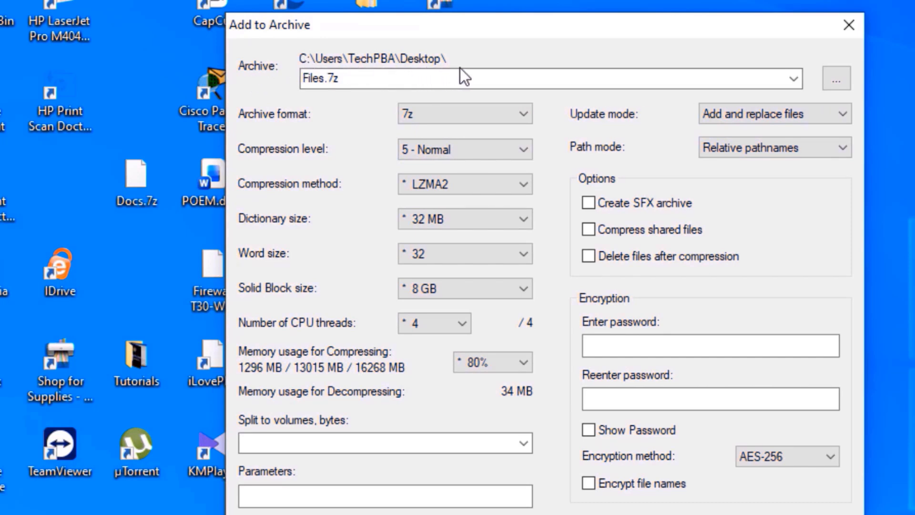
- Browse Documents and Desktop as possible save locations for the archive, and cancel the location choice
click(836, 81)
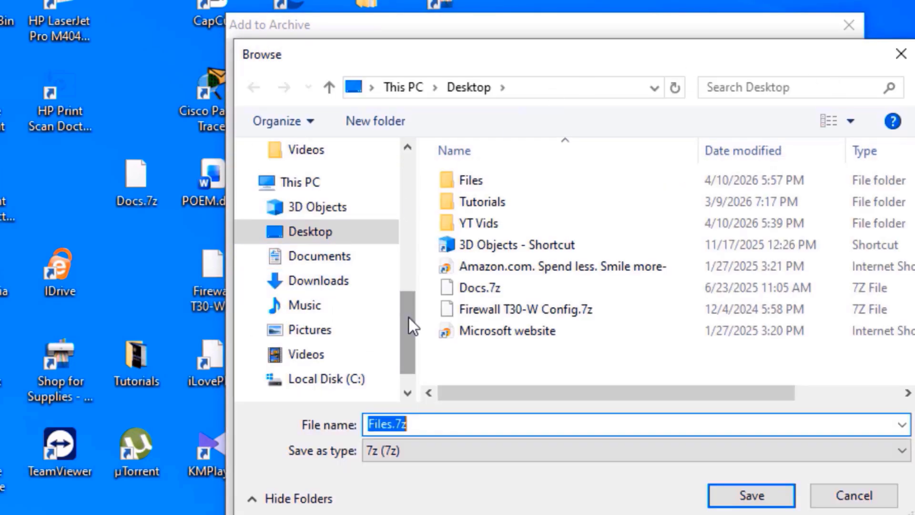
mouse_move(408, 316)
mouse_down()
mouse_move(408, 337)
mouse_move(411, 290)
mouse_move(406, 299)
mouse_up()
click(334, 307)
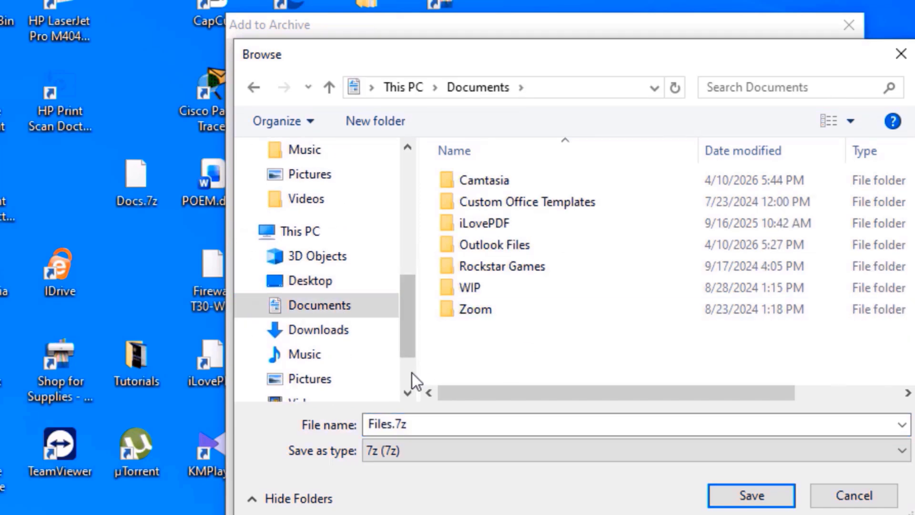
click(320, 283)
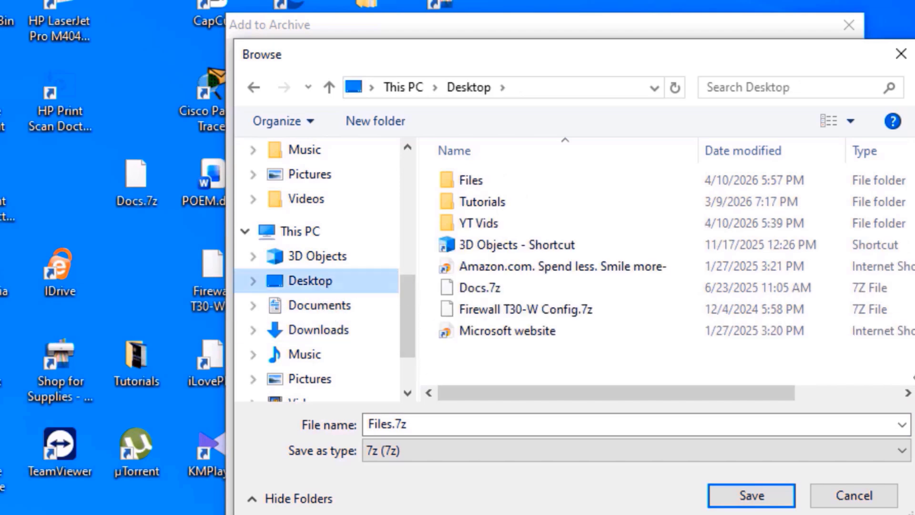
click(855, 498)
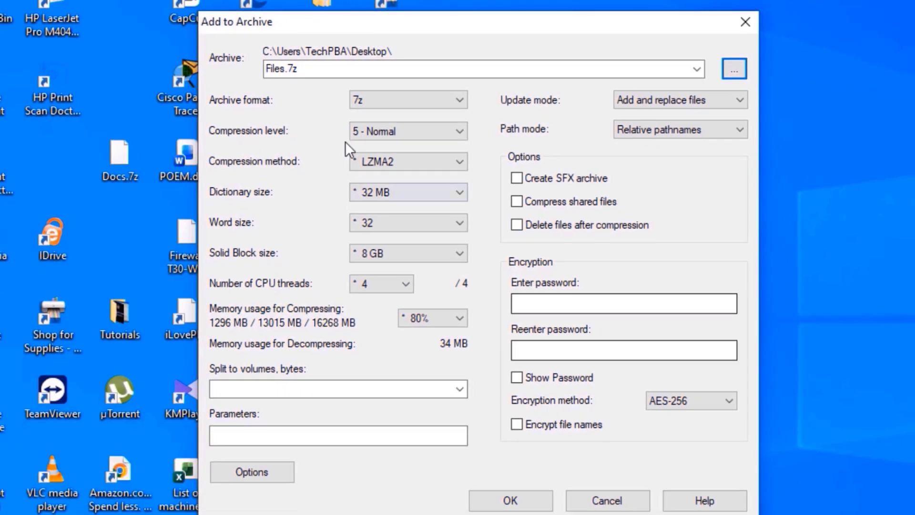
- Create the Files.7z archive with the current settings and place it beside the Files folder on the desktop
click(512, 501)
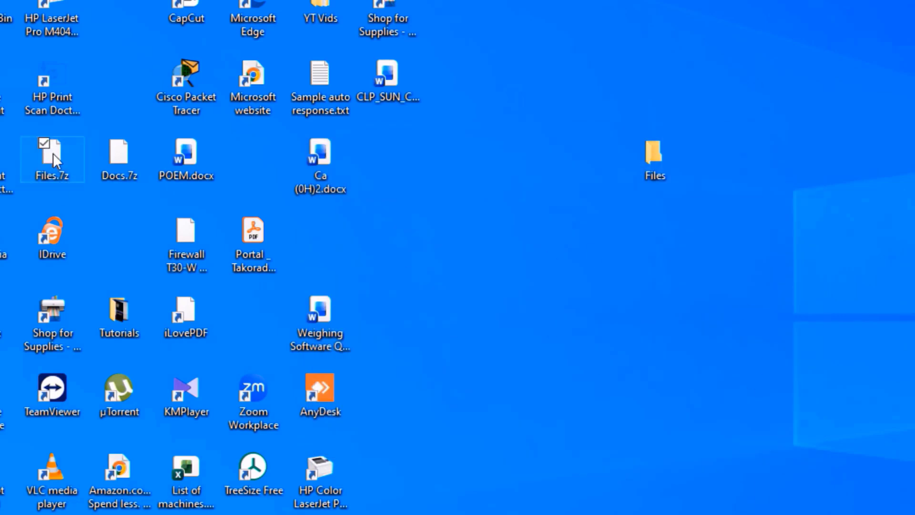
drag(53, 153, 800, 161)
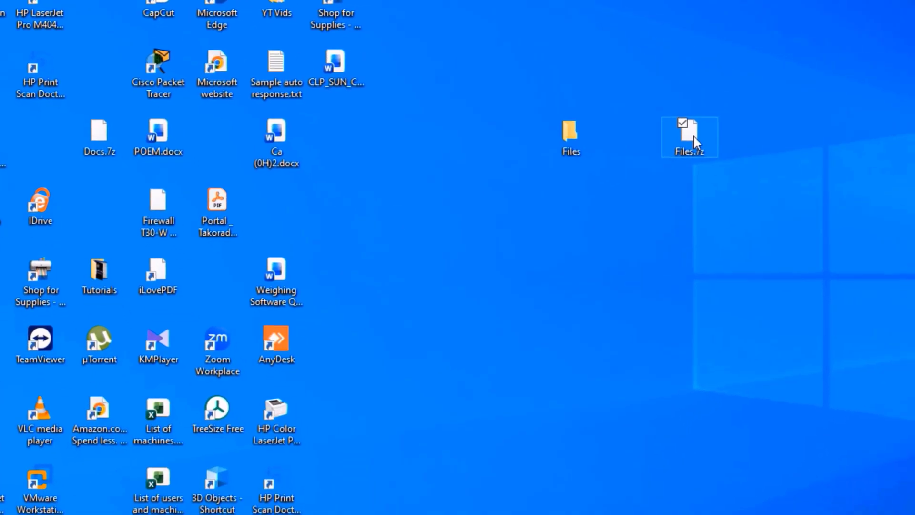
- Try to open the Files.7z archive from the desktop, and dismiss the choice of app
double_click(694, 138)
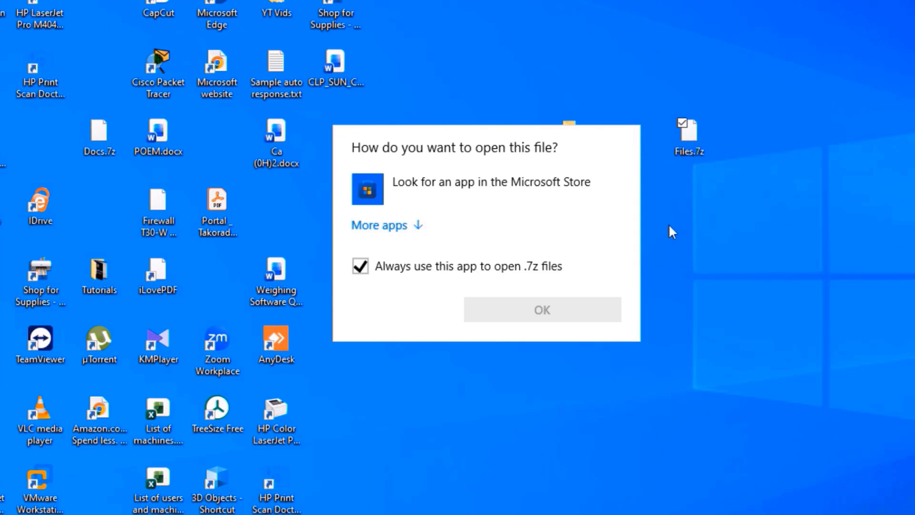
click(908, 511)
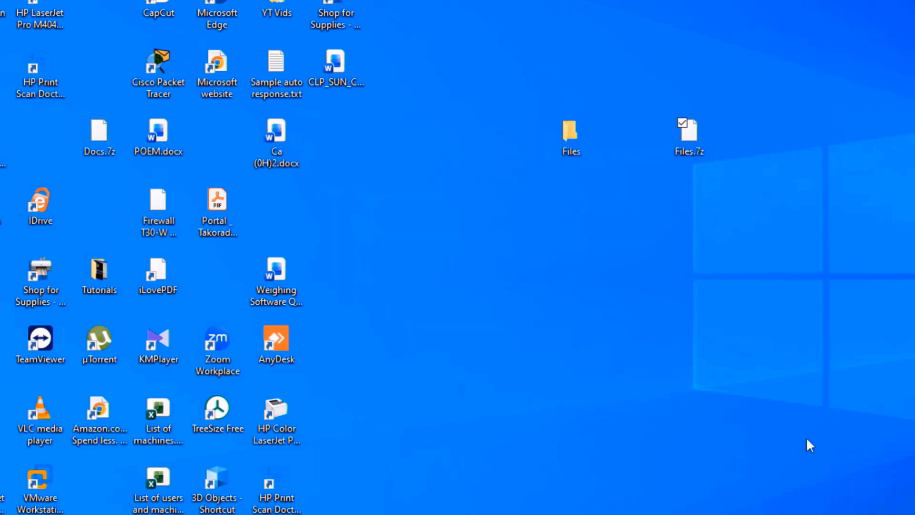
double_click(688, 136)
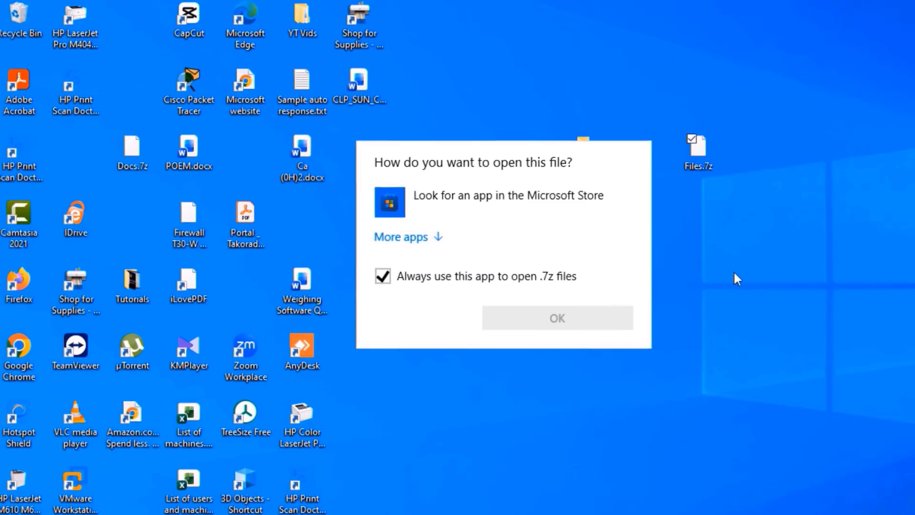
click(735, 273)
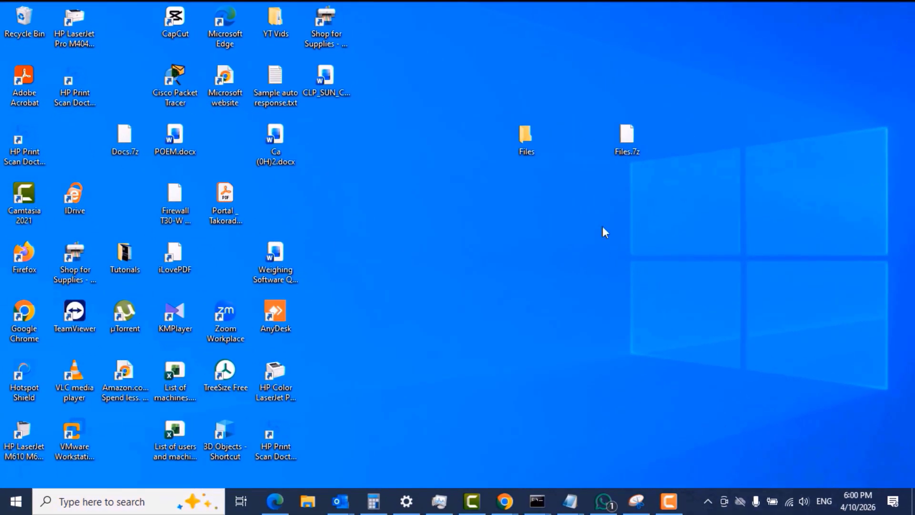
- Switch to Chrome, search the web for "winrar download" in a new tab and open the WinRAR download page
click(504, 502)
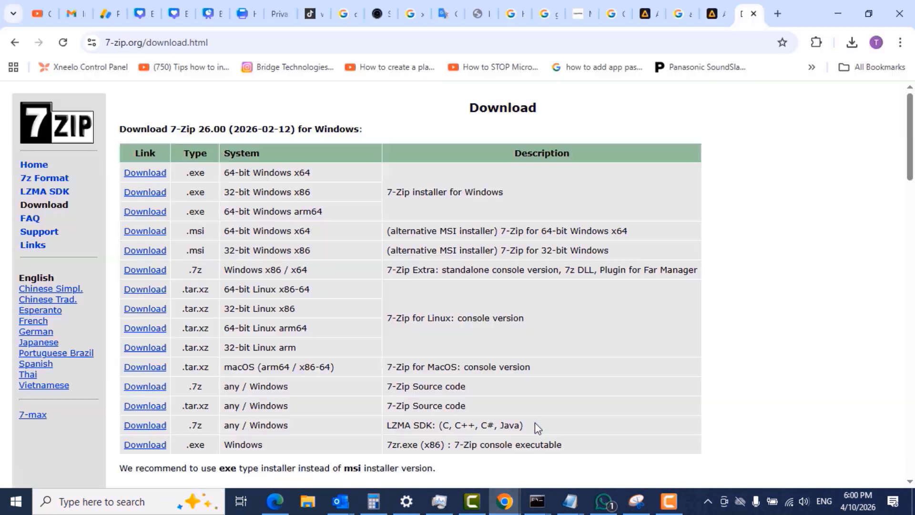
click(777, 13)
click(223, 42)
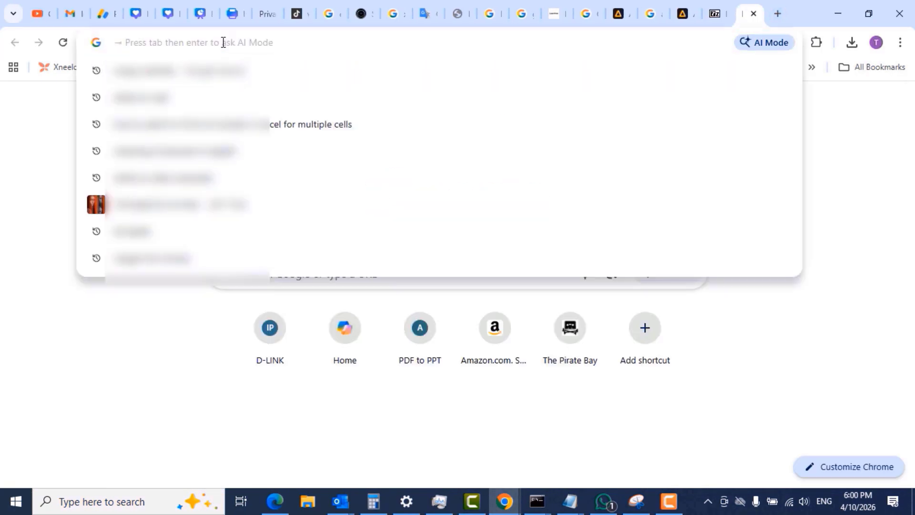
text(winr)
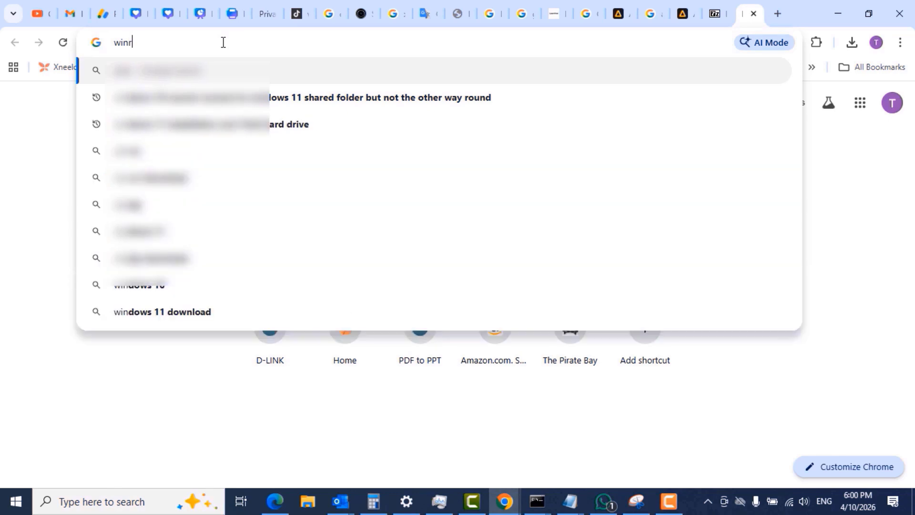
text(ar download)
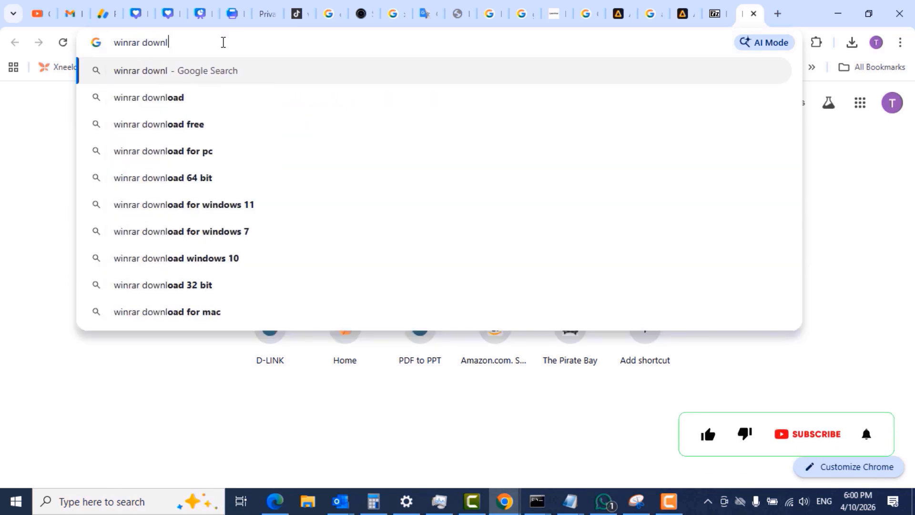
key(Return)
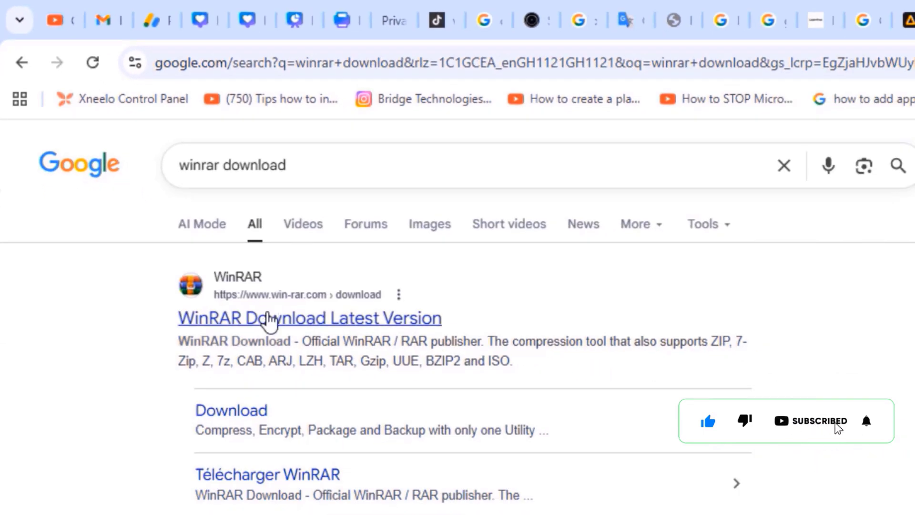
click(269, 318)
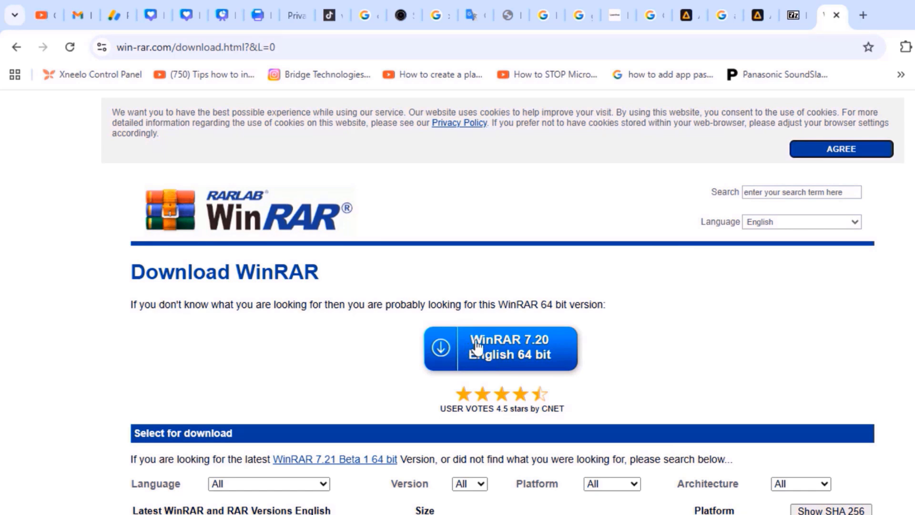
- Look over the available WinRAR versions and download WinRAR 7.20 English 64 bit
scroll(503, 305, down, 7)
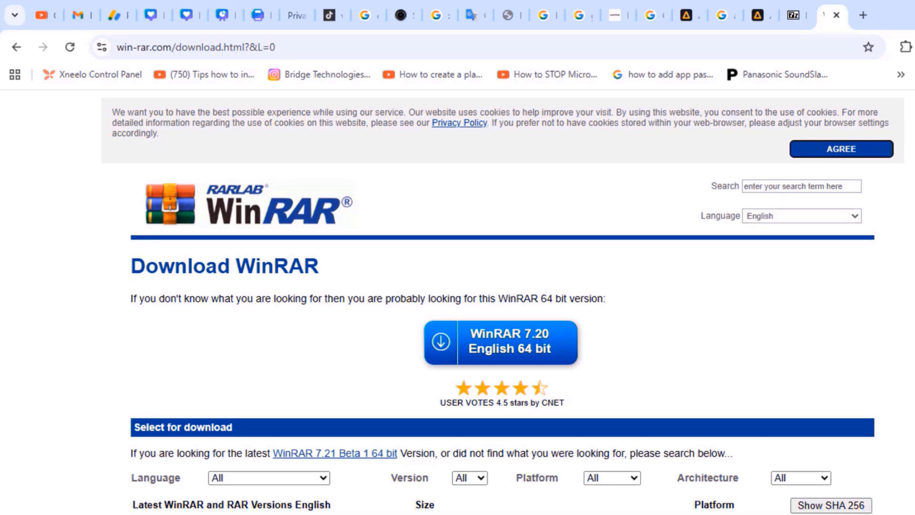
scroll(502, 300, up, 1)
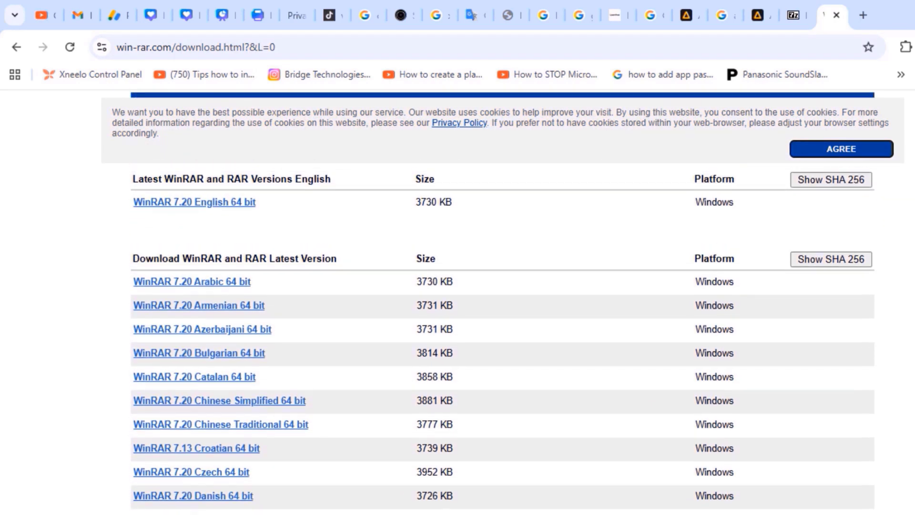
scroll(502, 305, up, 6)
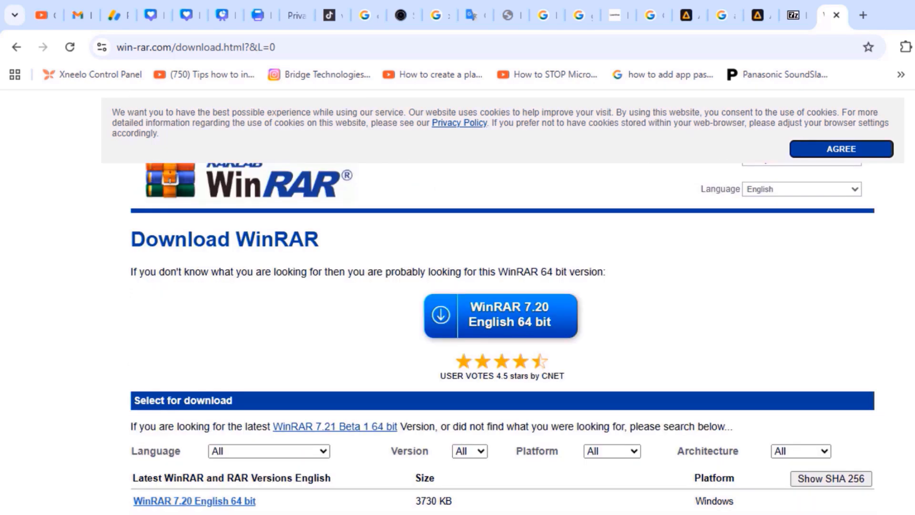
click(500, 322)
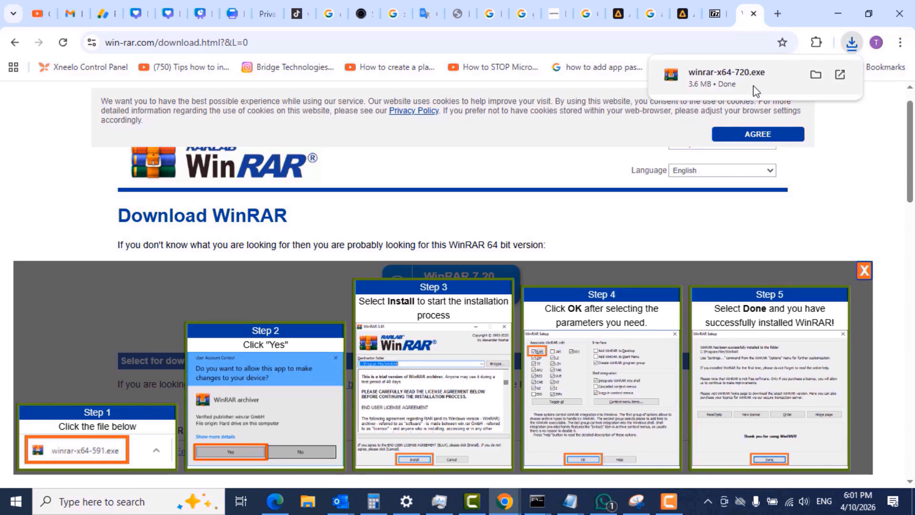
- Install WinRAR from winrar-x64-720.exe in the default folder, associating it with all listed archive types, and return to the desktop
click(718, 78)
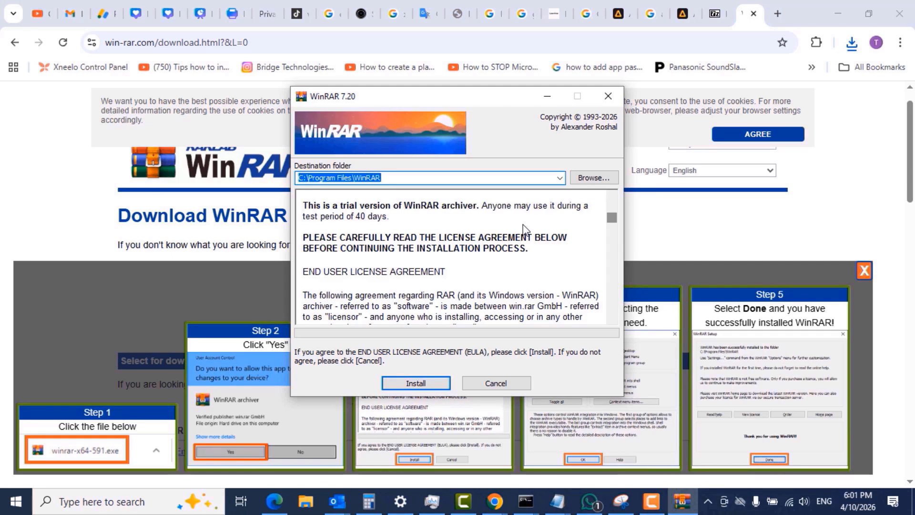
click(415, 384)
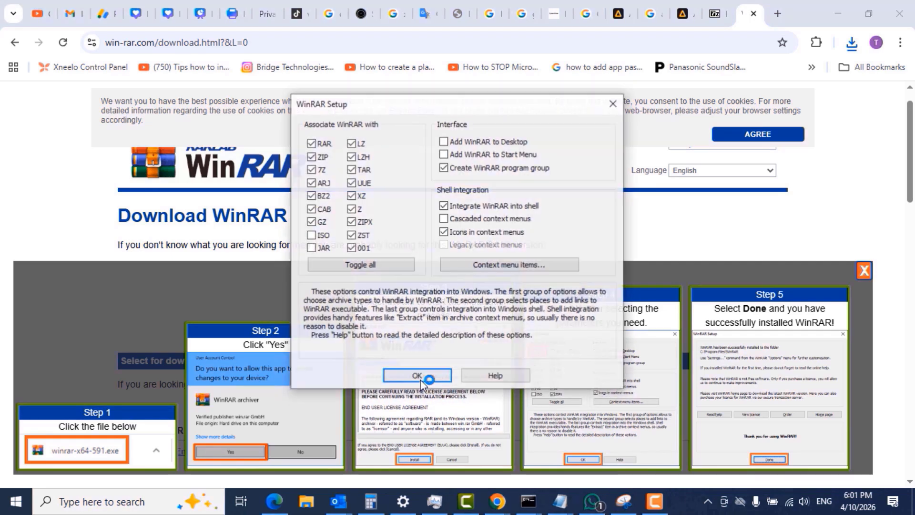
click(361, 267)
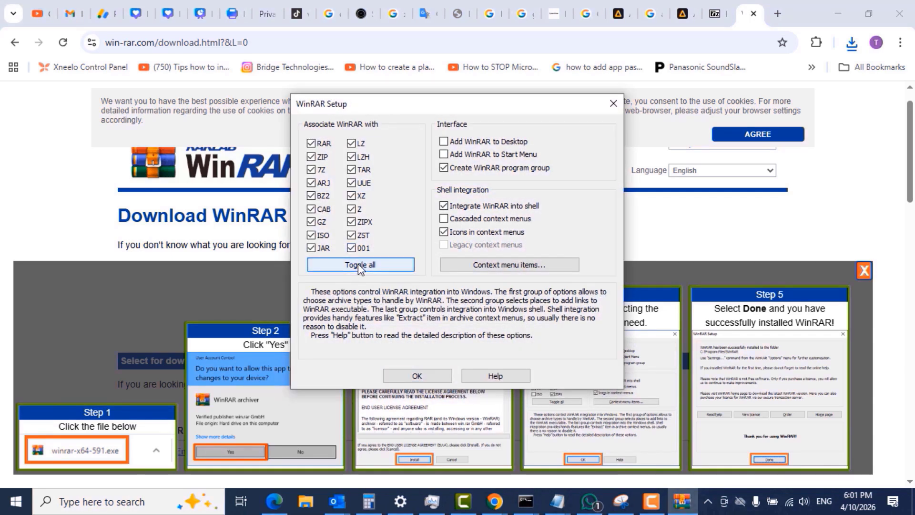
click(417, 377)
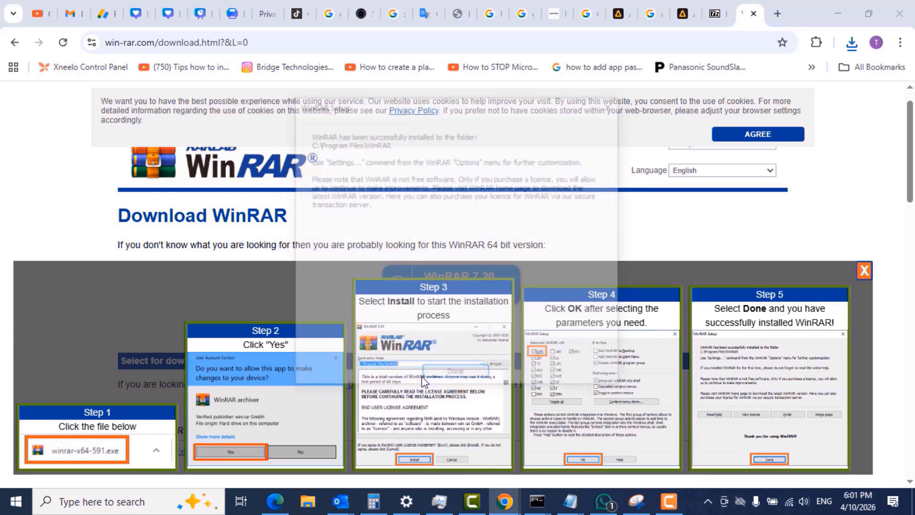
click(456, 377)
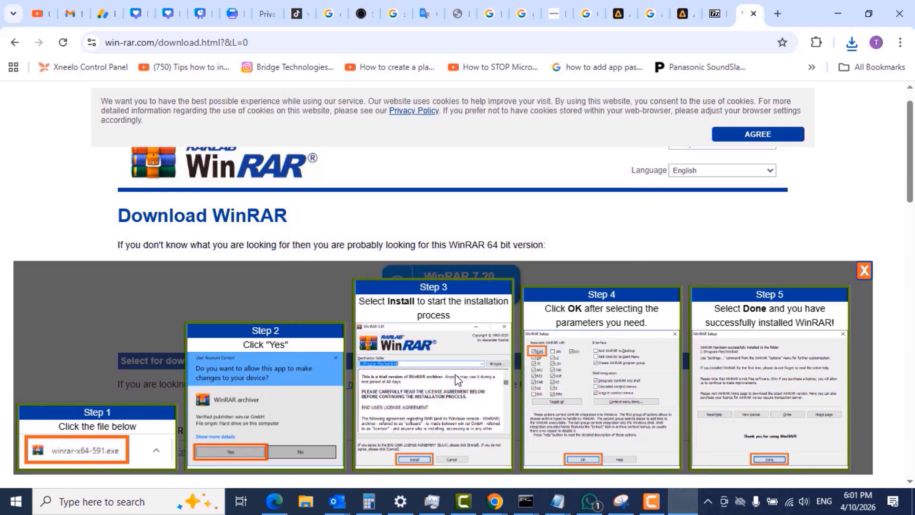
click(837, 14)
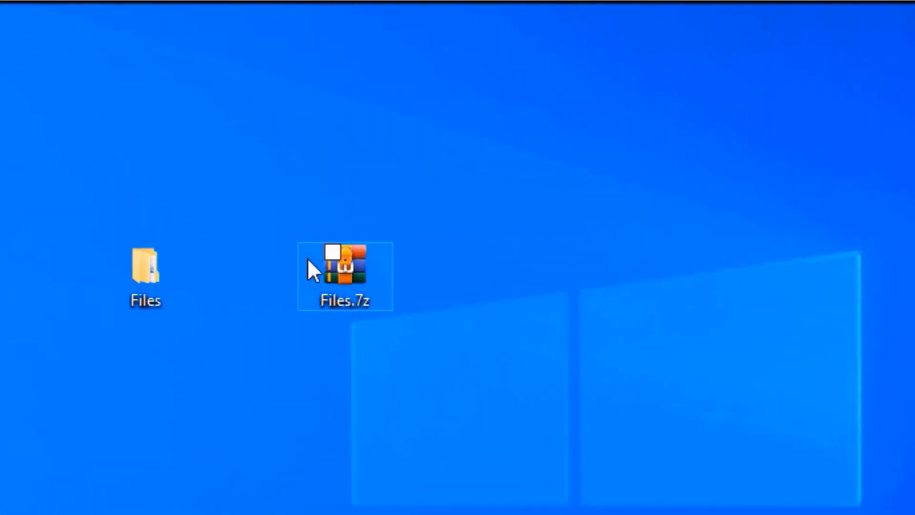
- Open the Files.7z archive in WinRAR, dismiss the extra WinRAR window and view the folders inside Files
click(353, 263)
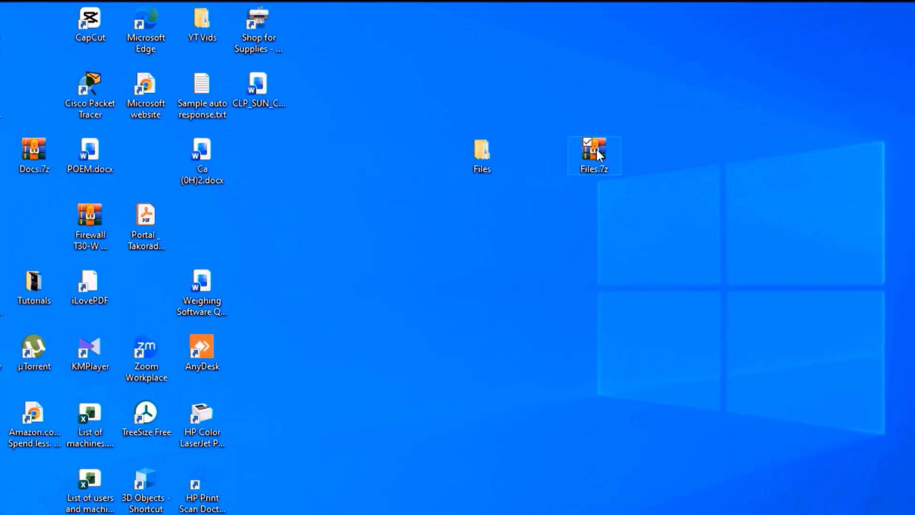
double_click(596, 149)
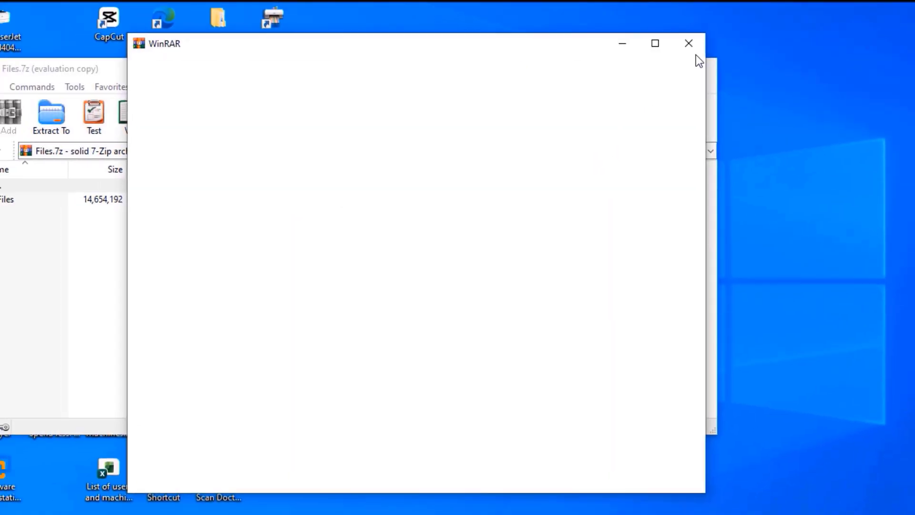
click(684, 44)
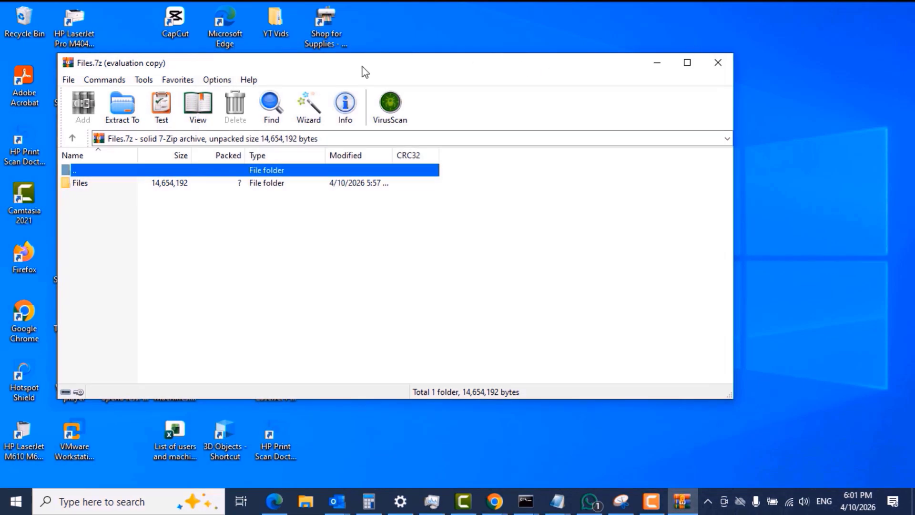
drag(365, 72, 484, 60)
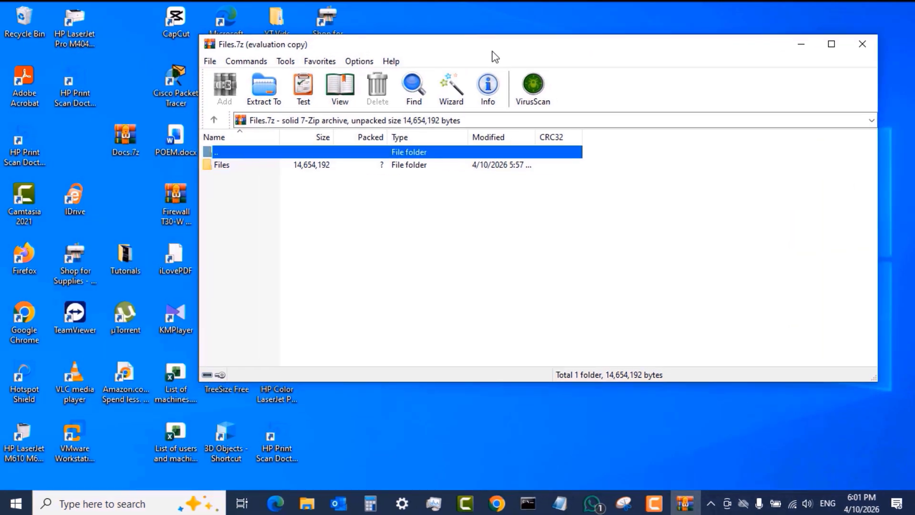
double_click(291, 255)
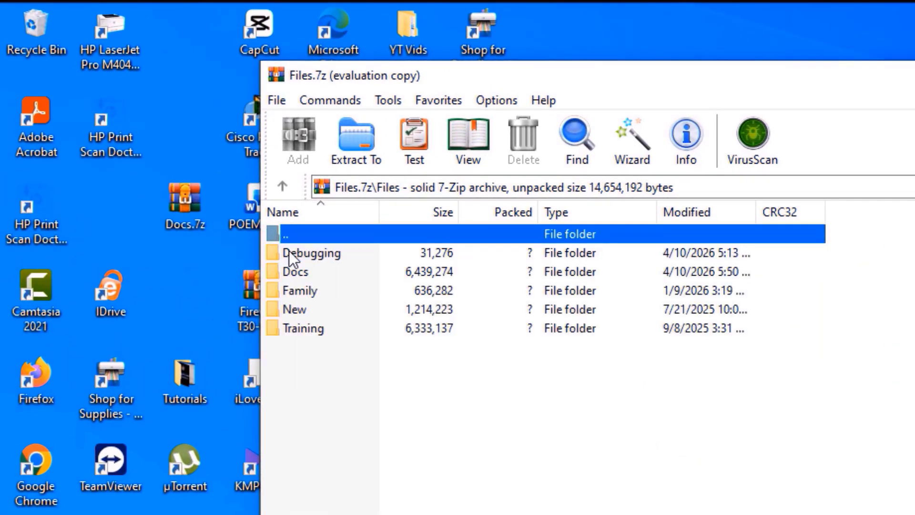
drag(302, 361, 307, 249)
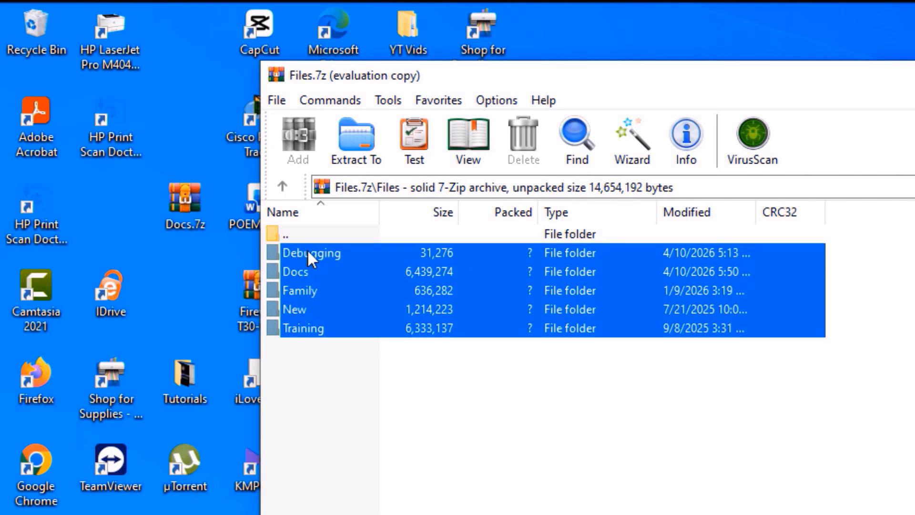
click(305, 408)
- Inspect the contents of the Debugging and Training folders in the archive, and close the archive
double_click(311, 254)
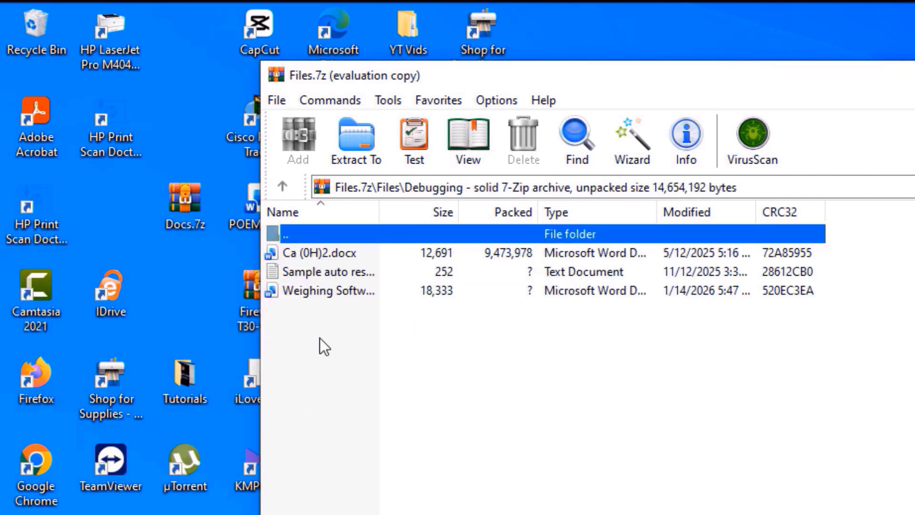
click(283, 187)
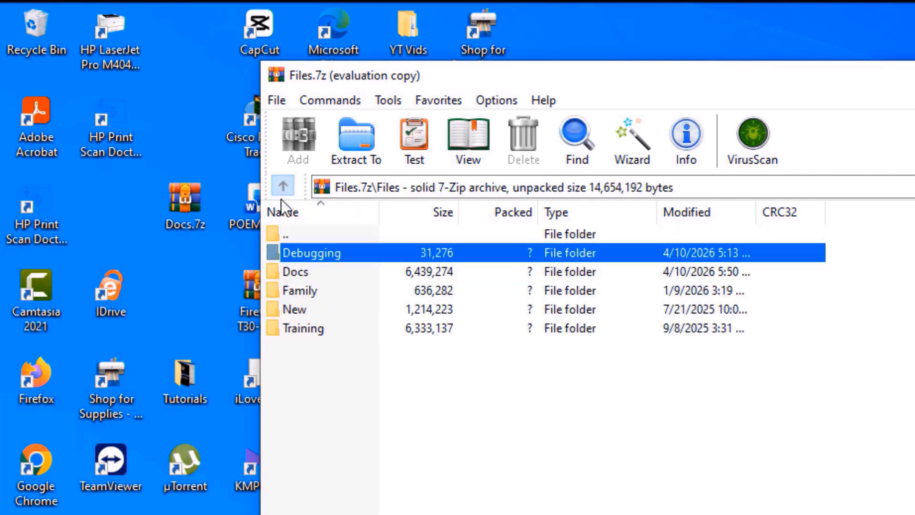
double_click(299, 329)
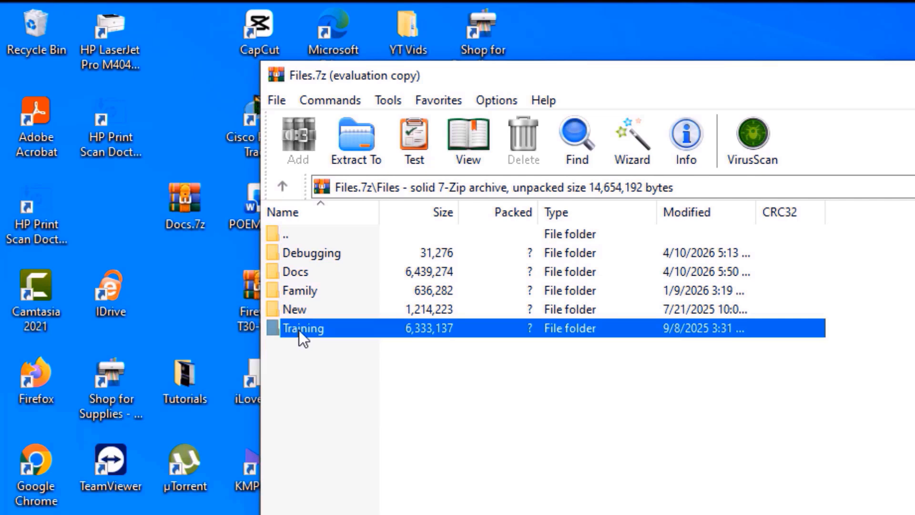
click(282, 187)
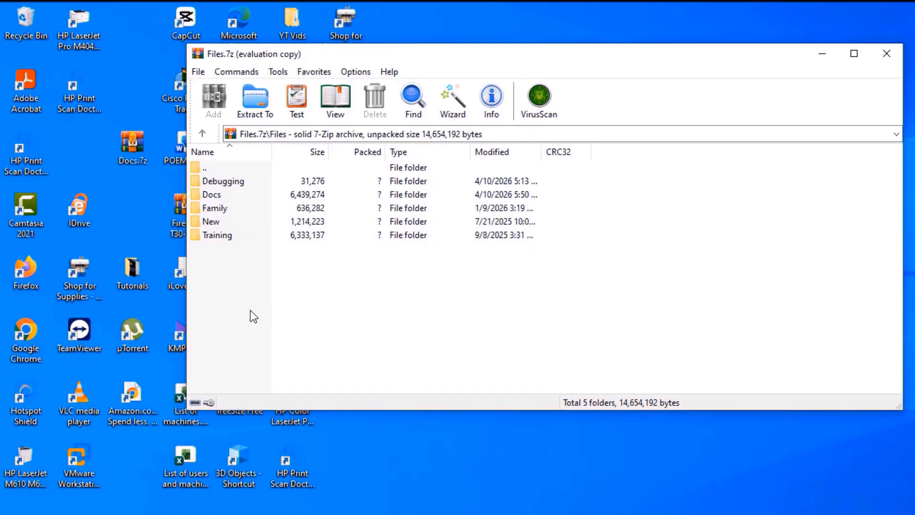
click(882, 54)
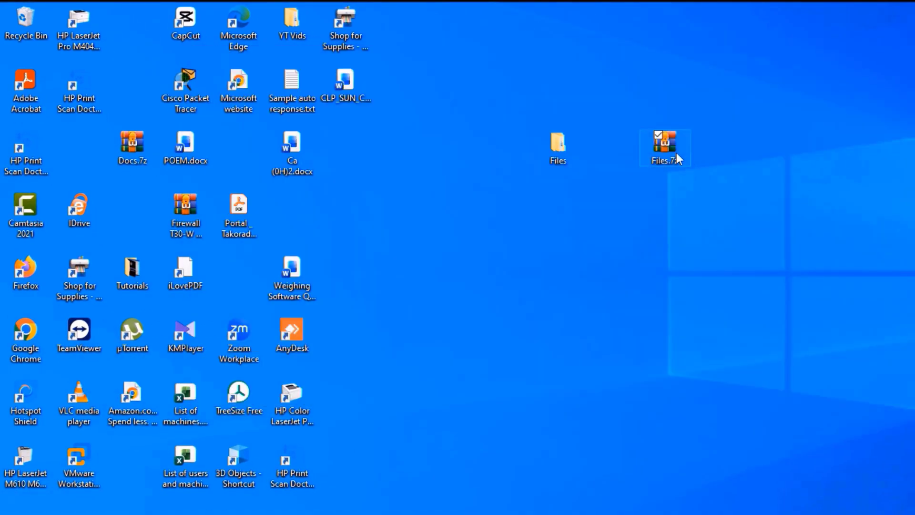
click(757, 109)
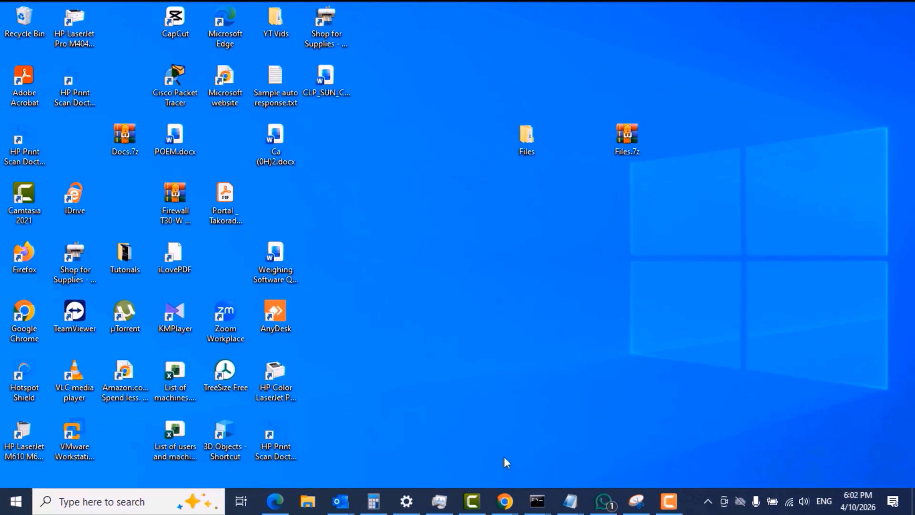
- Switch to the untitled Outlook message and enter the recipient's email address in the To field
mouse_move(343, 499)
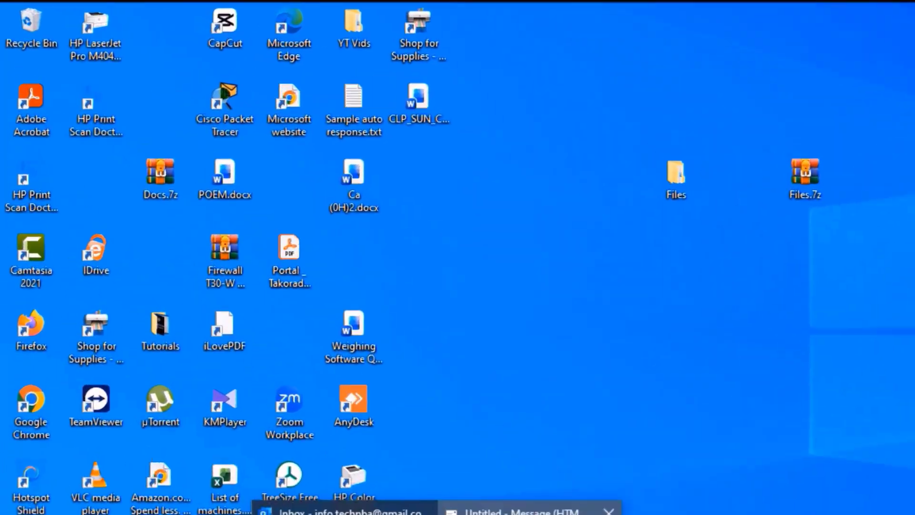
click(405, 436)
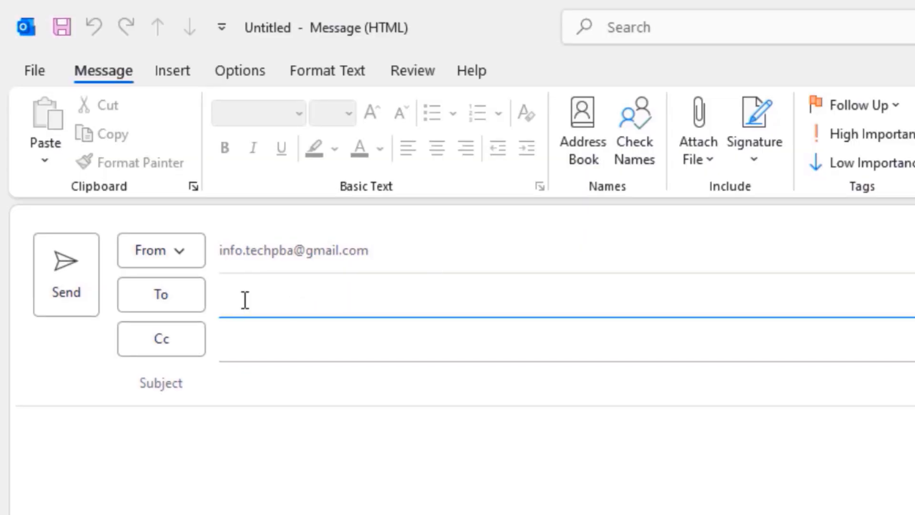
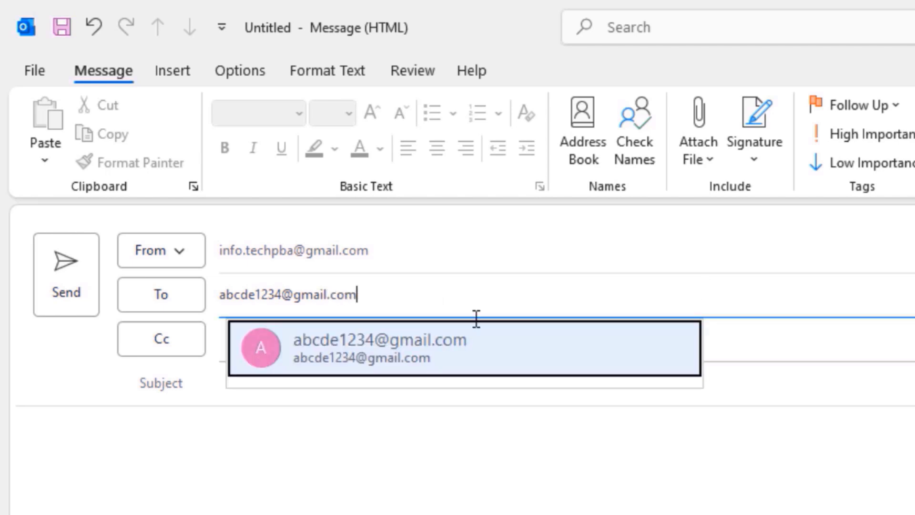
click(374, 358)
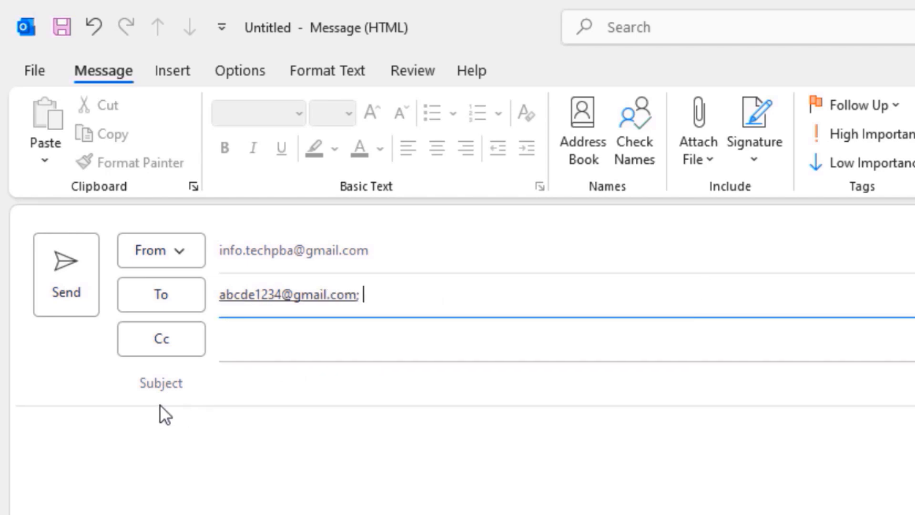
- Set the subject of the message to "Send files"
click(264, 380)
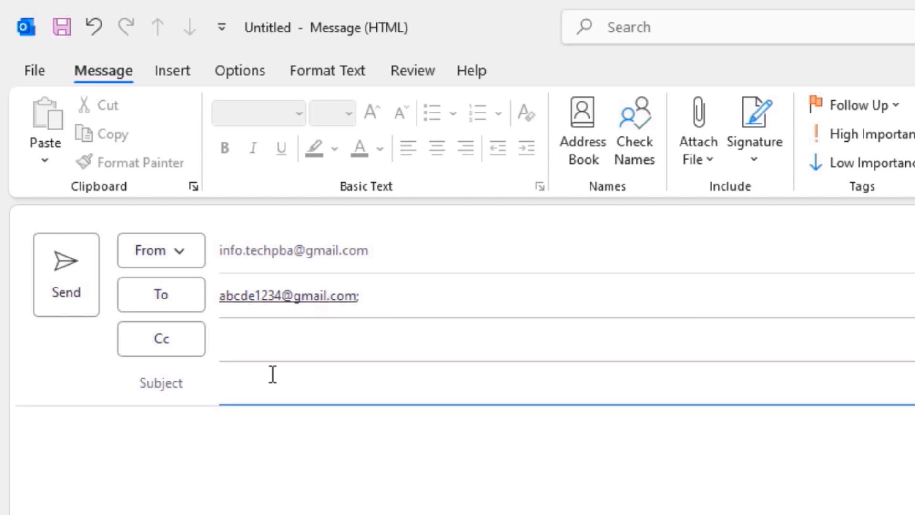
text(Send files)
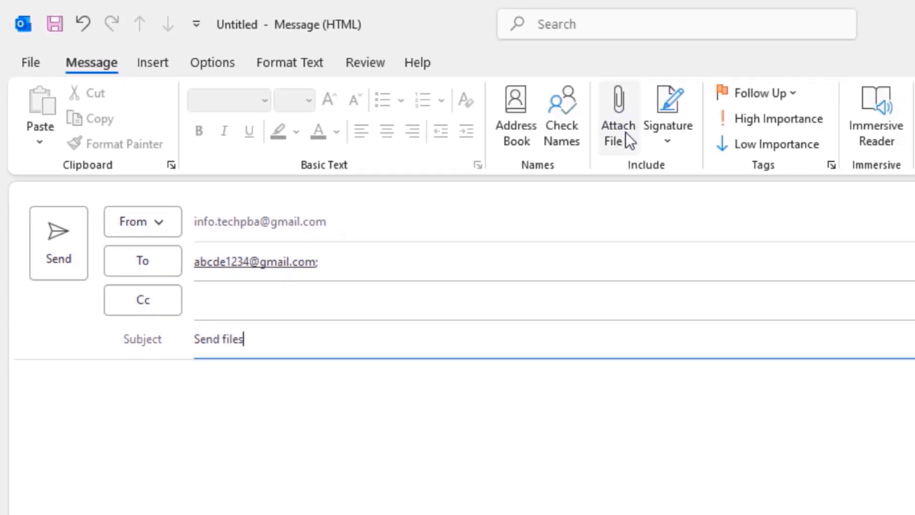
- Attach the Files.7z archive from the Desktop folder to the message
click(621, 128)
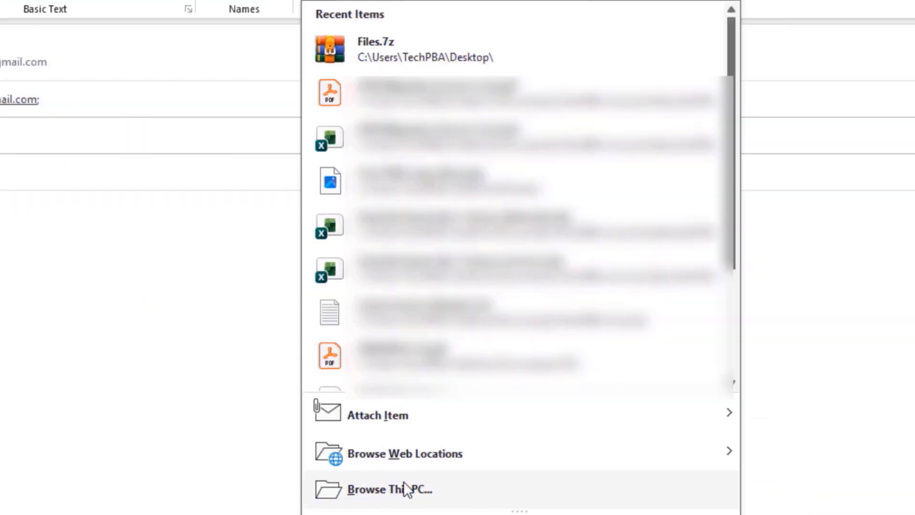
click(406, 490)
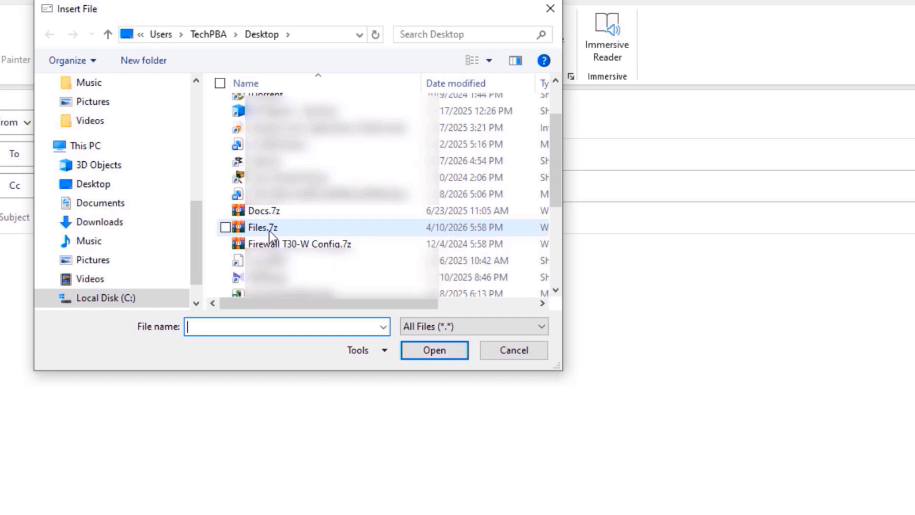
click(270, 230)
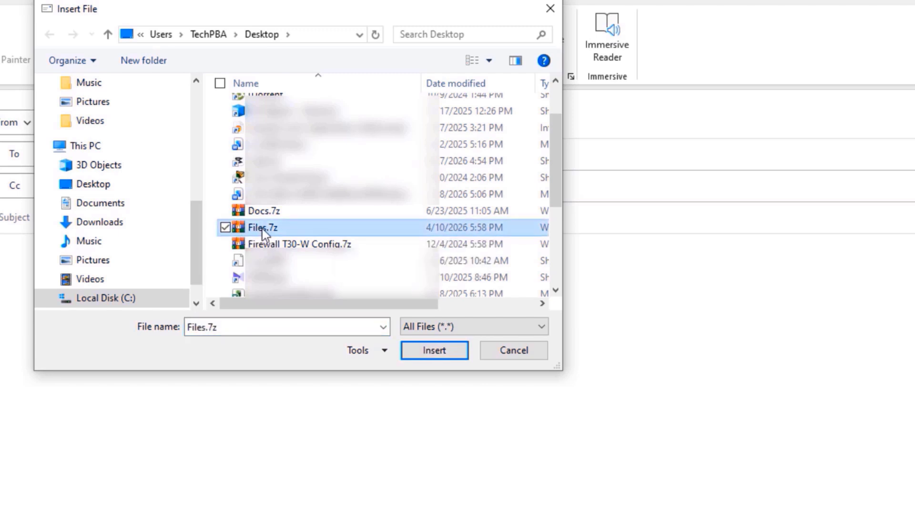
click(435, 352)
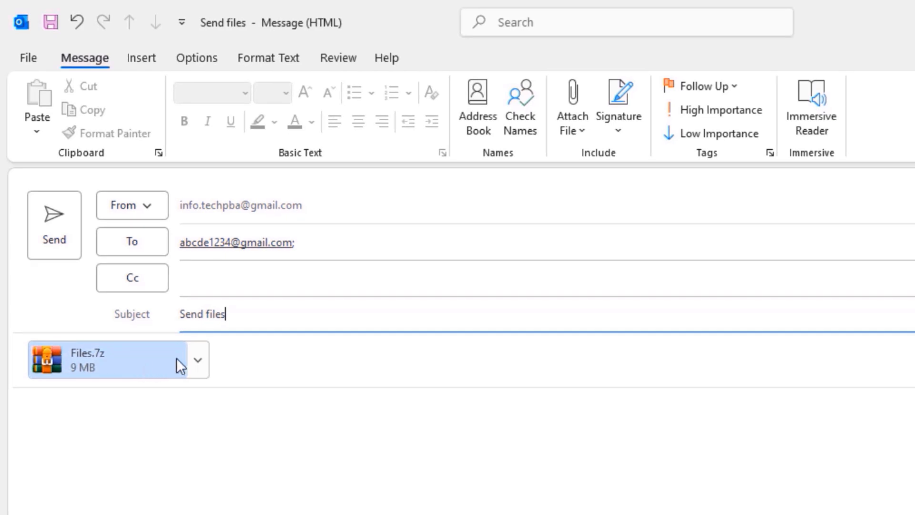
- Open the attached Files.7z from the message, view the folders inside its Files folder, and close the archive
click(198, 361)
click(116, 395)
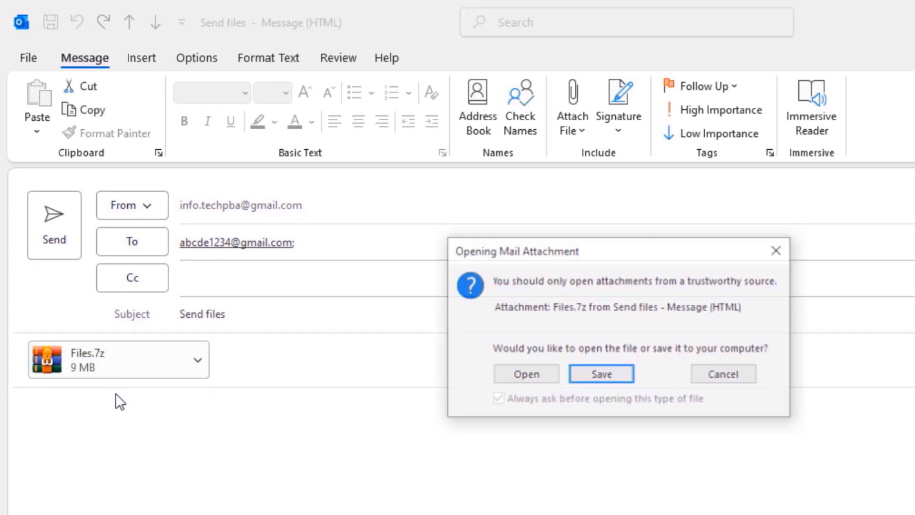
click(537, 374)
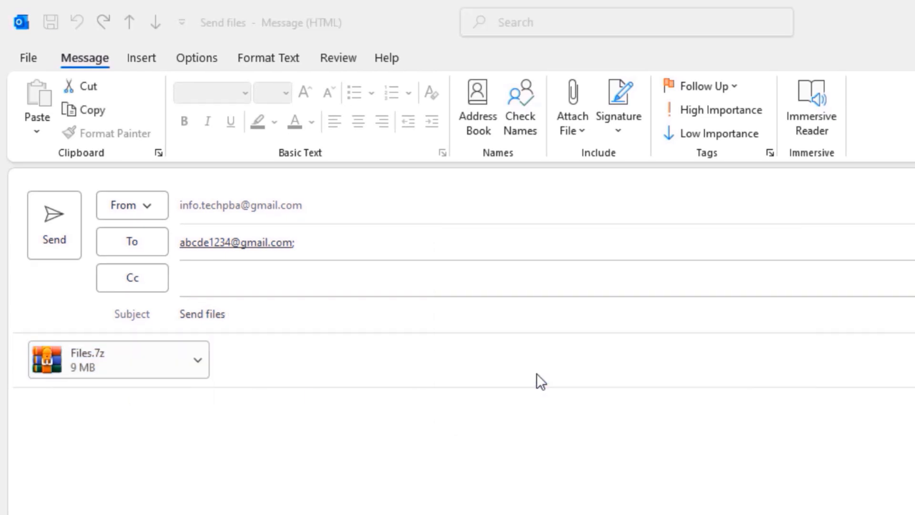
double_click(275, 235)
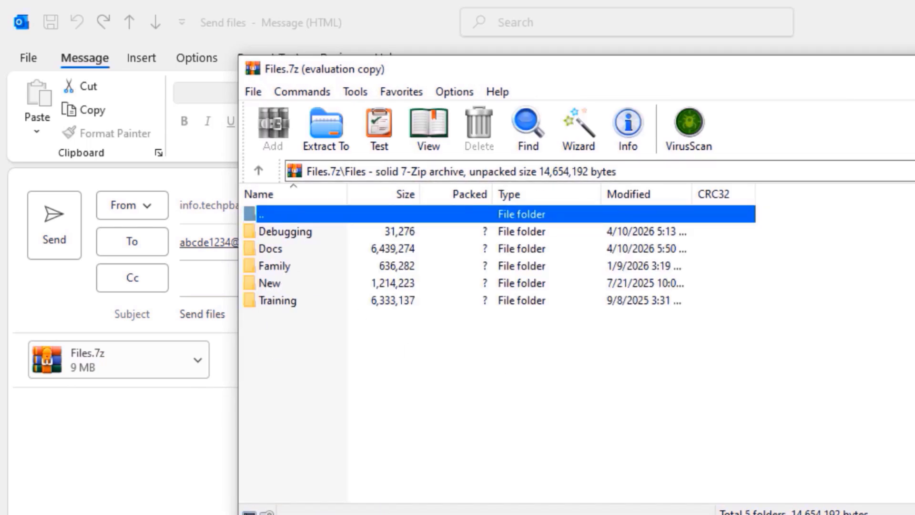
click(914, 69)
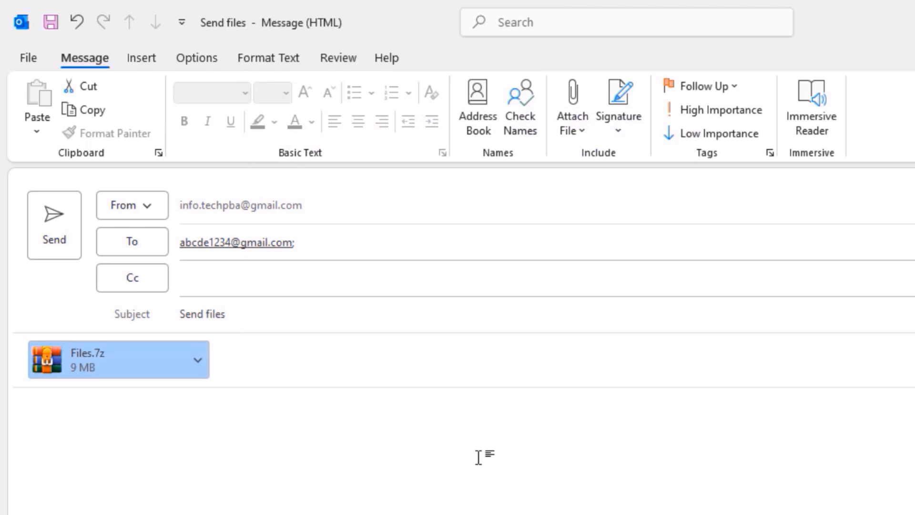